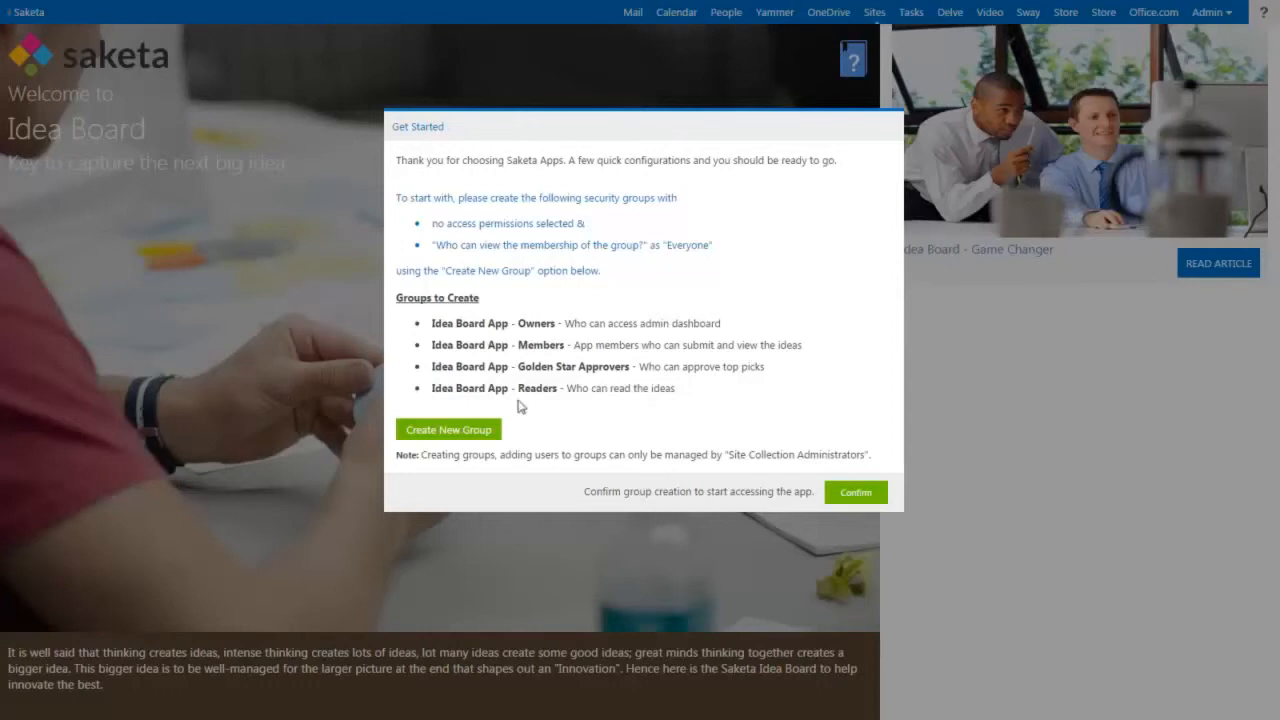
Create the security group "Idea Board App - Owners" with membership viewable by Everyone and no site permission level selected
{"action": "left_click_drag", "start_coordinate": [555, 324], "coordinate": [432, 325]}
{"action": "key", "text": "ctrl+c"}
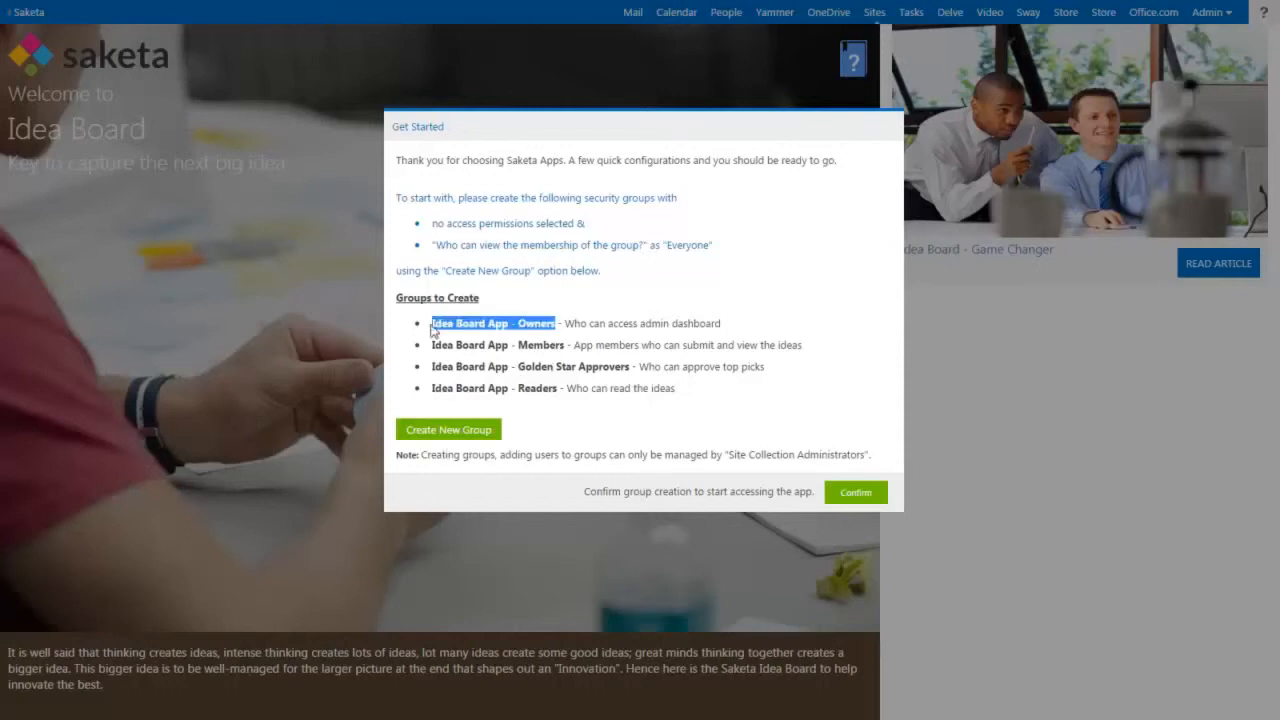
{"action": "left_click", "coordinate": [471, 428]}
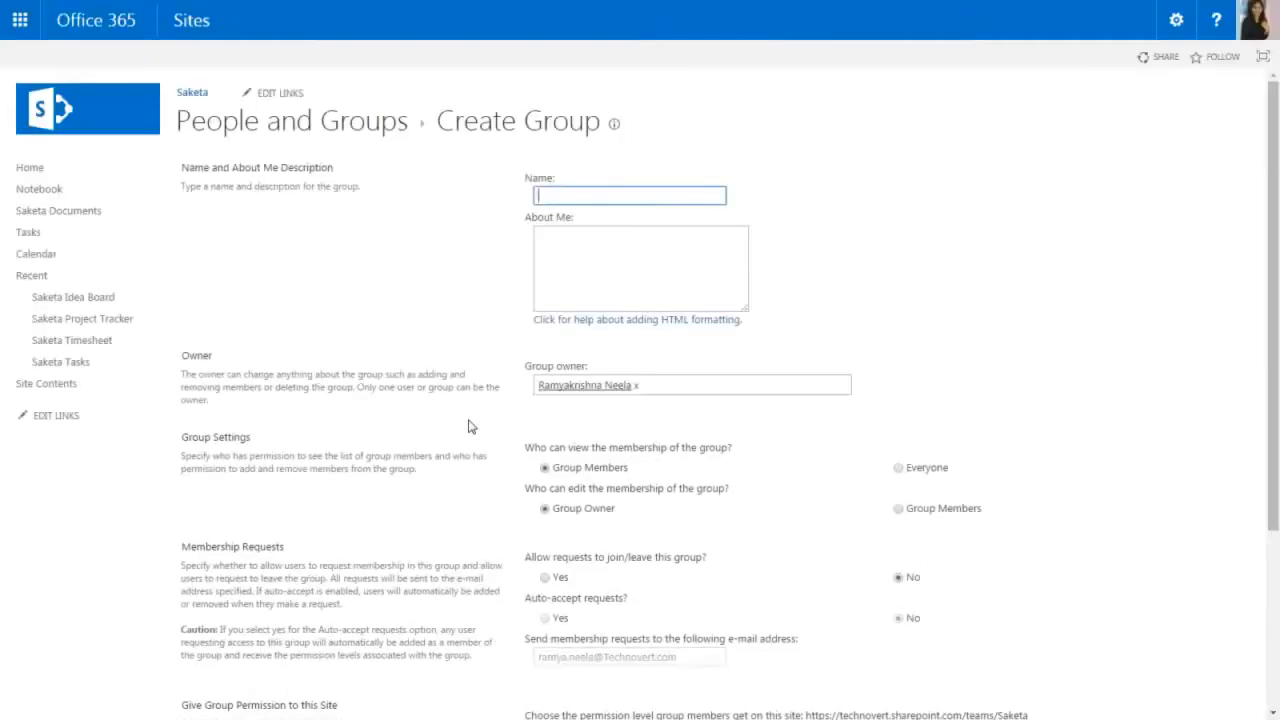
{"action": "key", "text": "ctrl+v"}
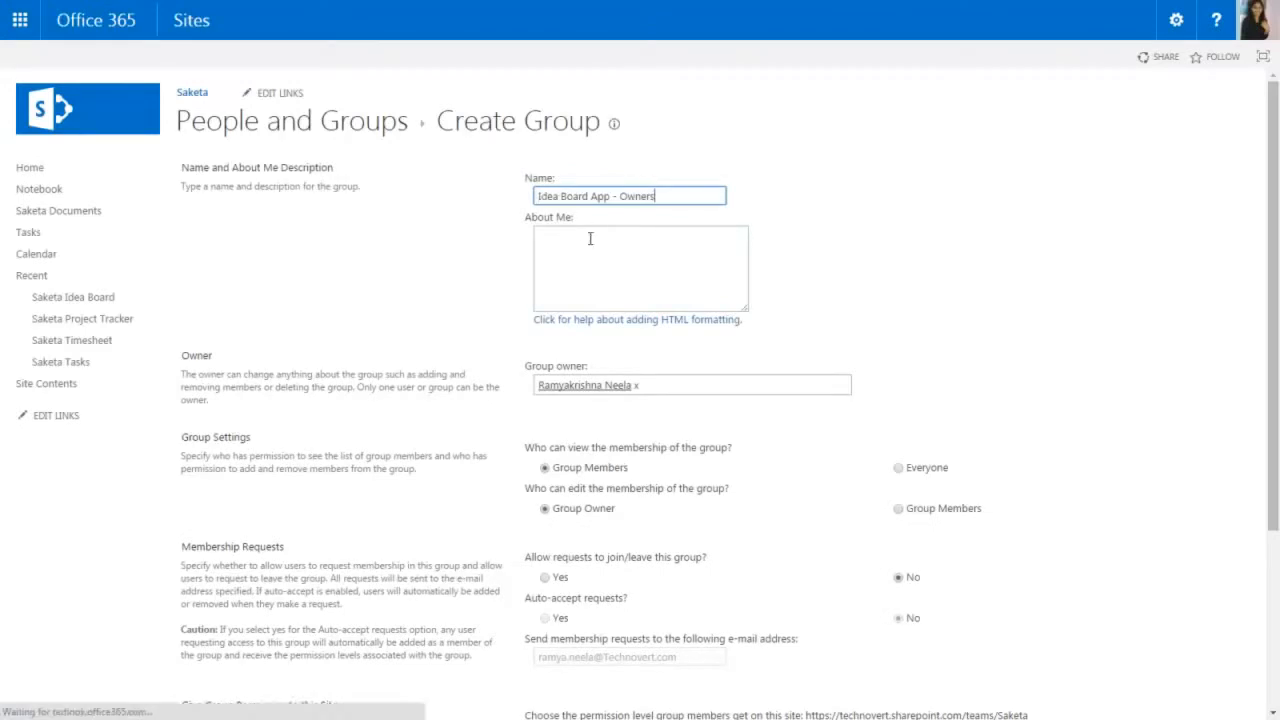
{"action": "scroll", "coordinate": [609, 241], "scroll_direction": "down", "scroll_amount": 1}
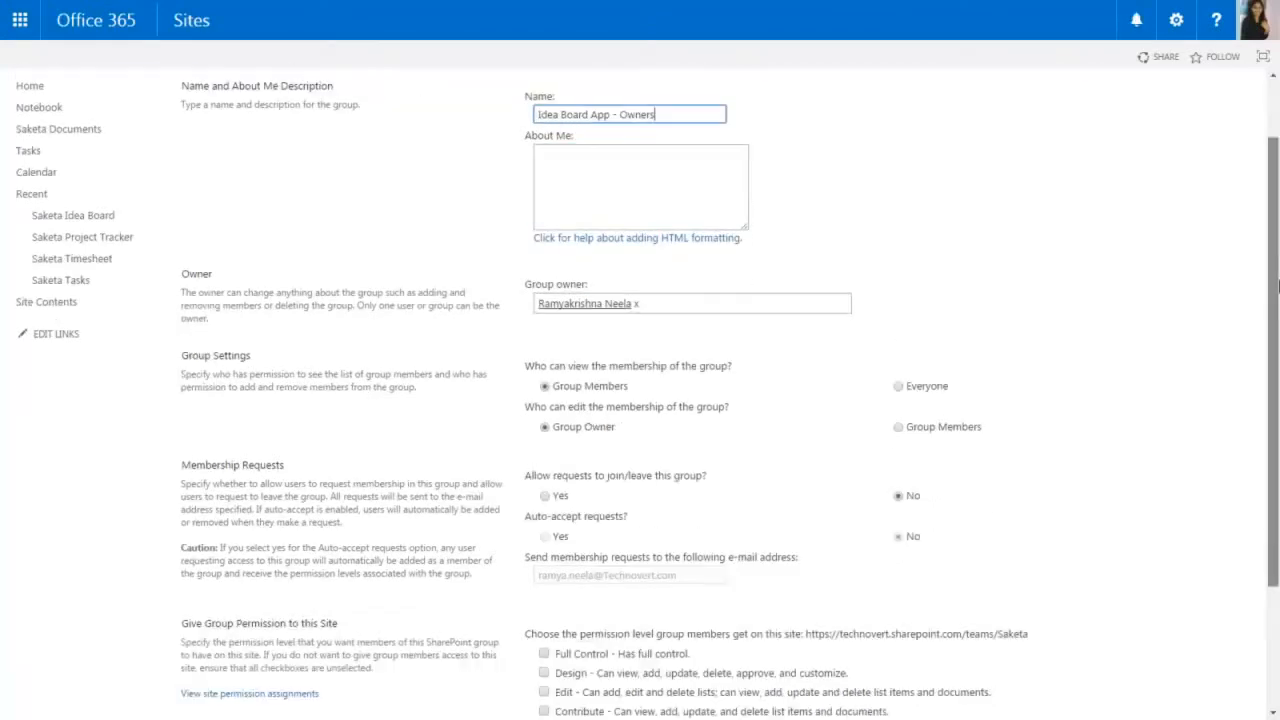
{"action": "left_click", "coordinate": [898, 387]}
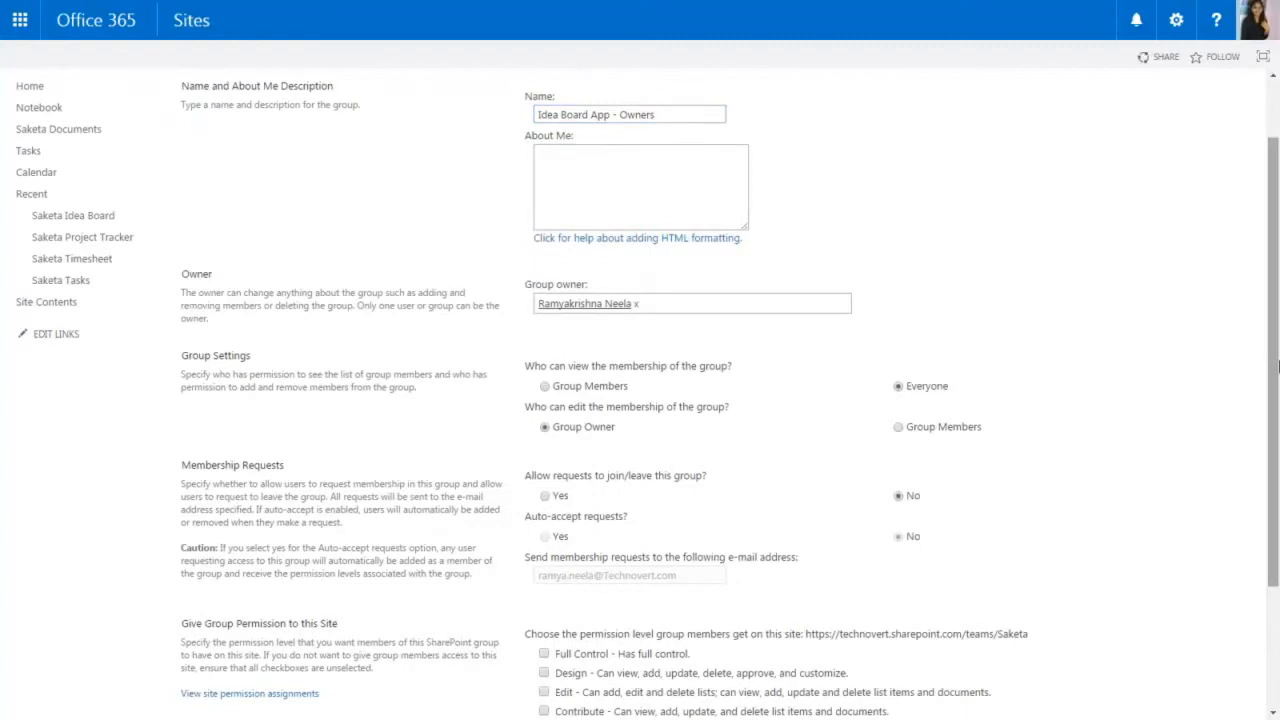
{"action": "scroll", "coordinate": [1278, 442], "scroll_direction": "down", "scroll_amount": 1}
{"action": "scroll", "coordinate": [1278, 445], "scroll_direction": "down", "scroll_amount": 1}
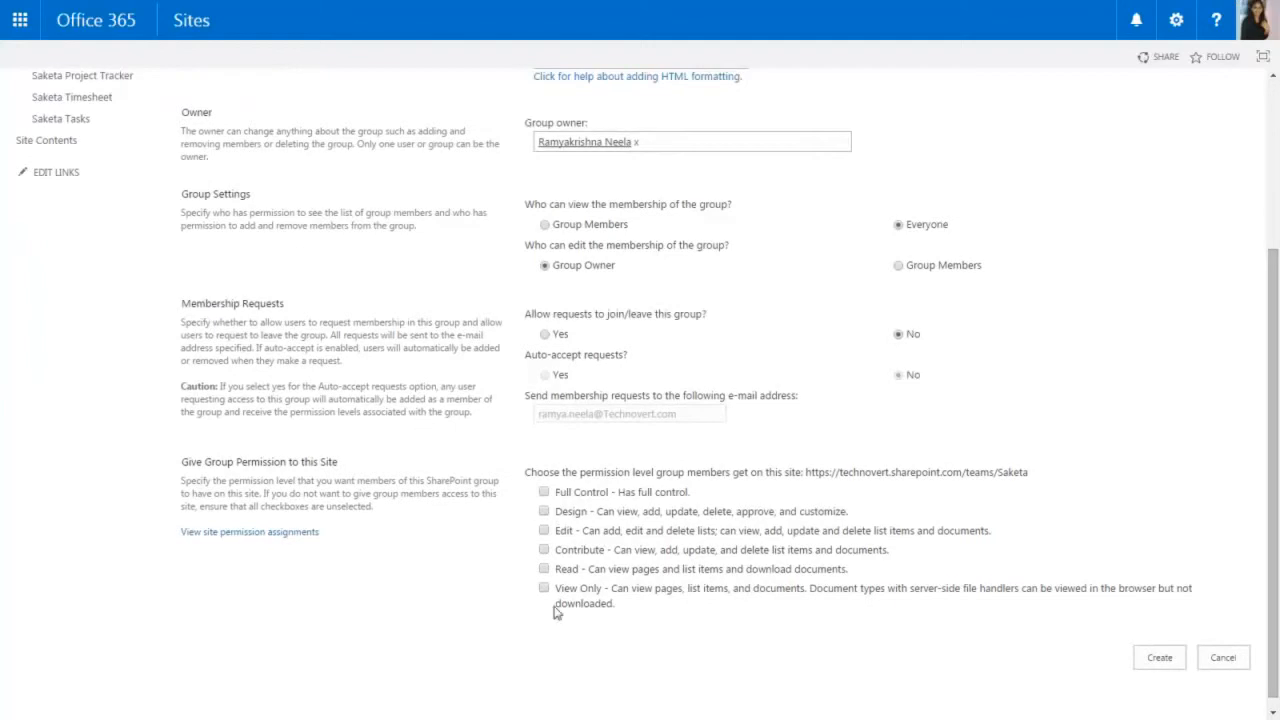
{"action": "left_click", "coordinate": [1149, 668]}
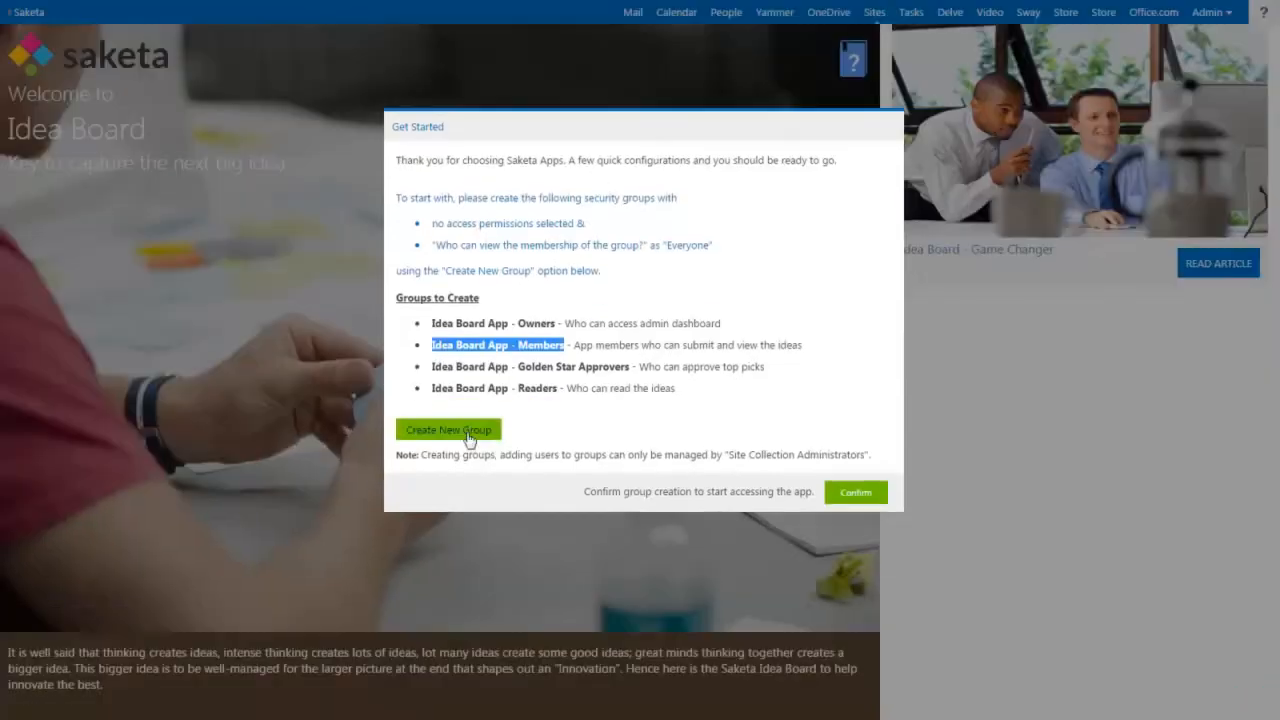
Create the security group "Idea Board App - Members" with membership viewable by Everyone and no site permissions
{"action": "left_click", "coordinate": [470, 445]}
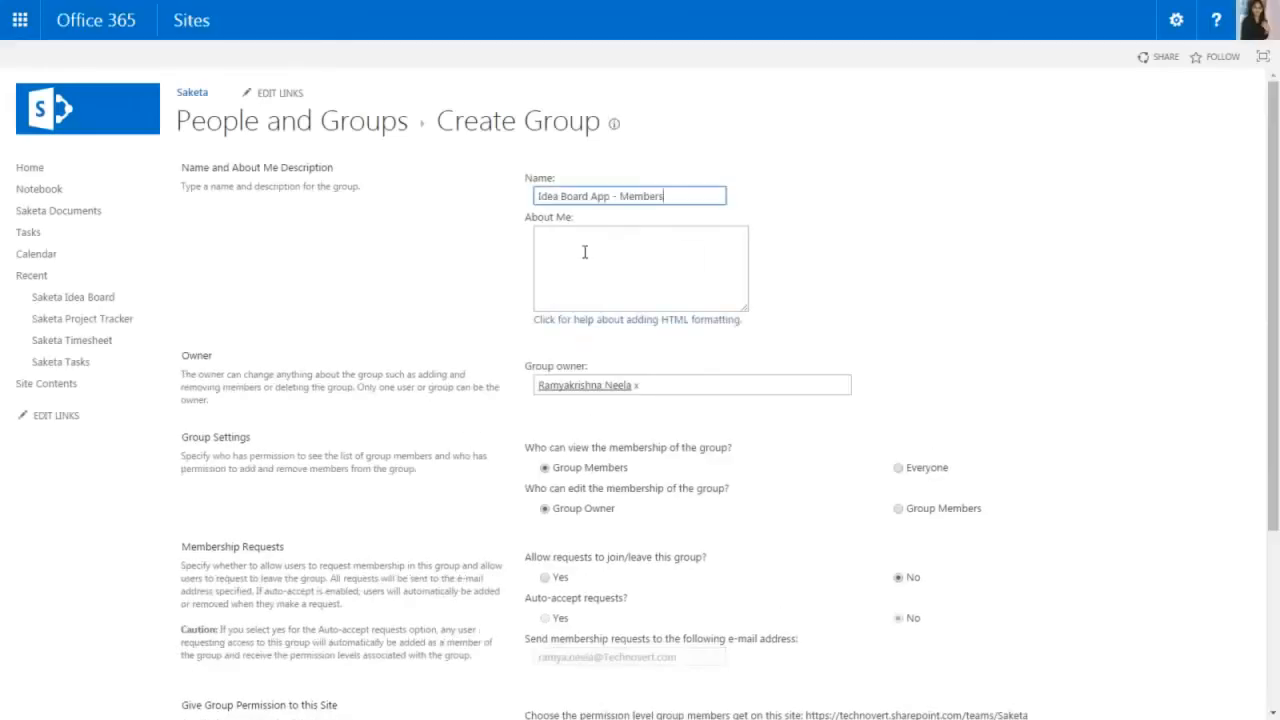
{"action": "type", "text": "Idea Board App - Members"}
{"action": "key", "text": "Tab"}
{"action": "left_click", "coordinate": [899, 469]}
{"action": "left_click_drag", "start_coordinate": [1275, 392], "coordinate": [1279, 555]}
{"action": "left_click", "coordinate": [1158, 672]}
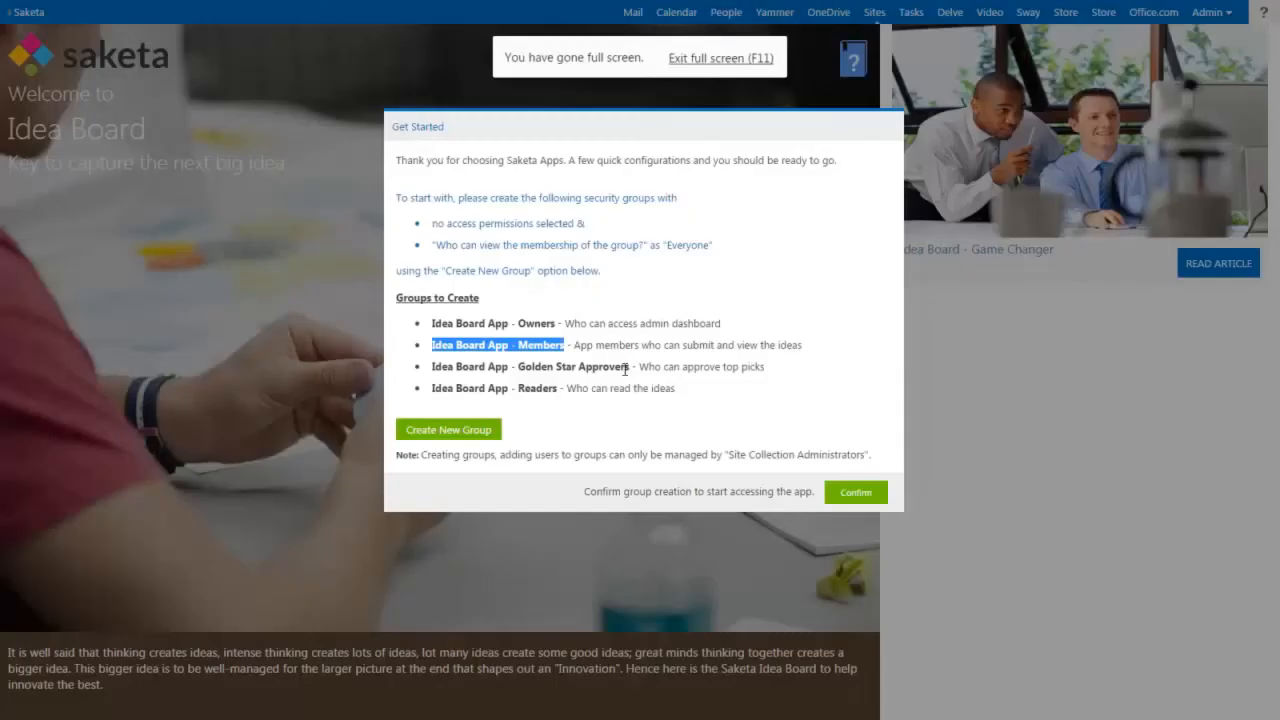
Create the security group "Idea Board App - Golden Star Approvers" with membership viewable by Everyone and no site permissions
{"action": "left_click_drag", "start_coordinate": [627, 368], "coordinate": [433, 370]}
{"action": "key", "text": "ctrl+c"}
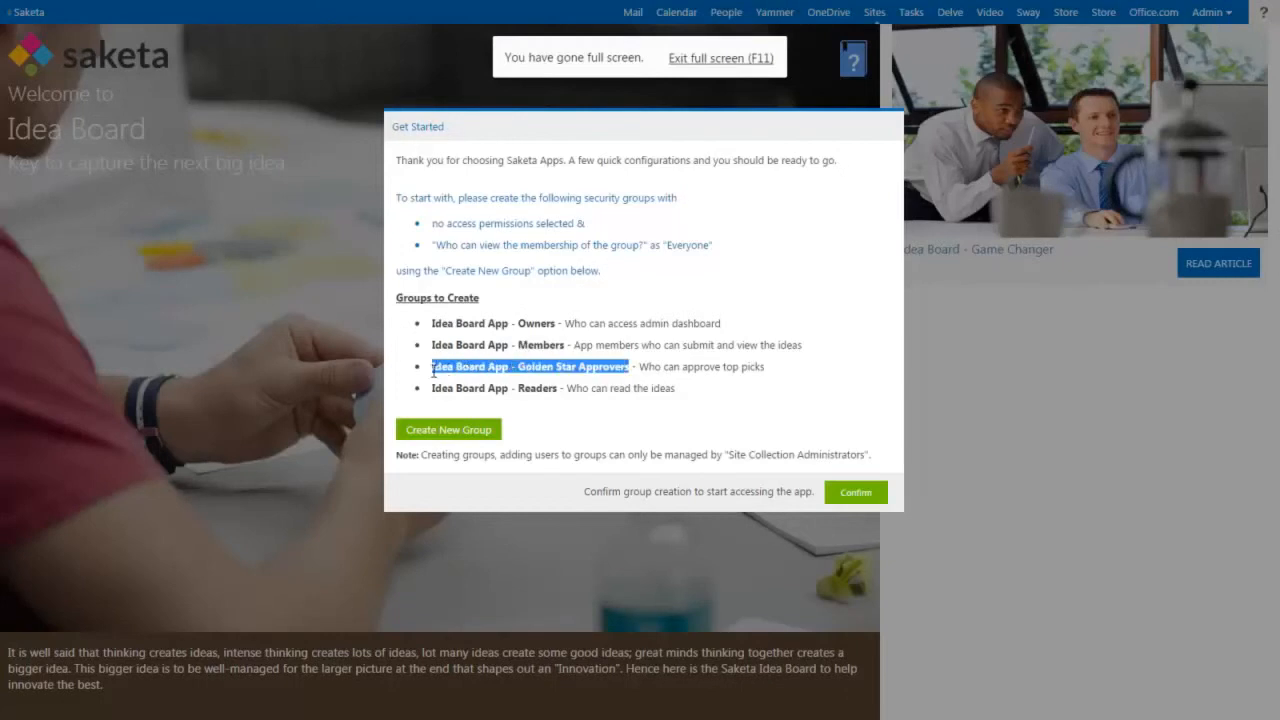
{"action": "left_click", "coordinate": [432, 437]}
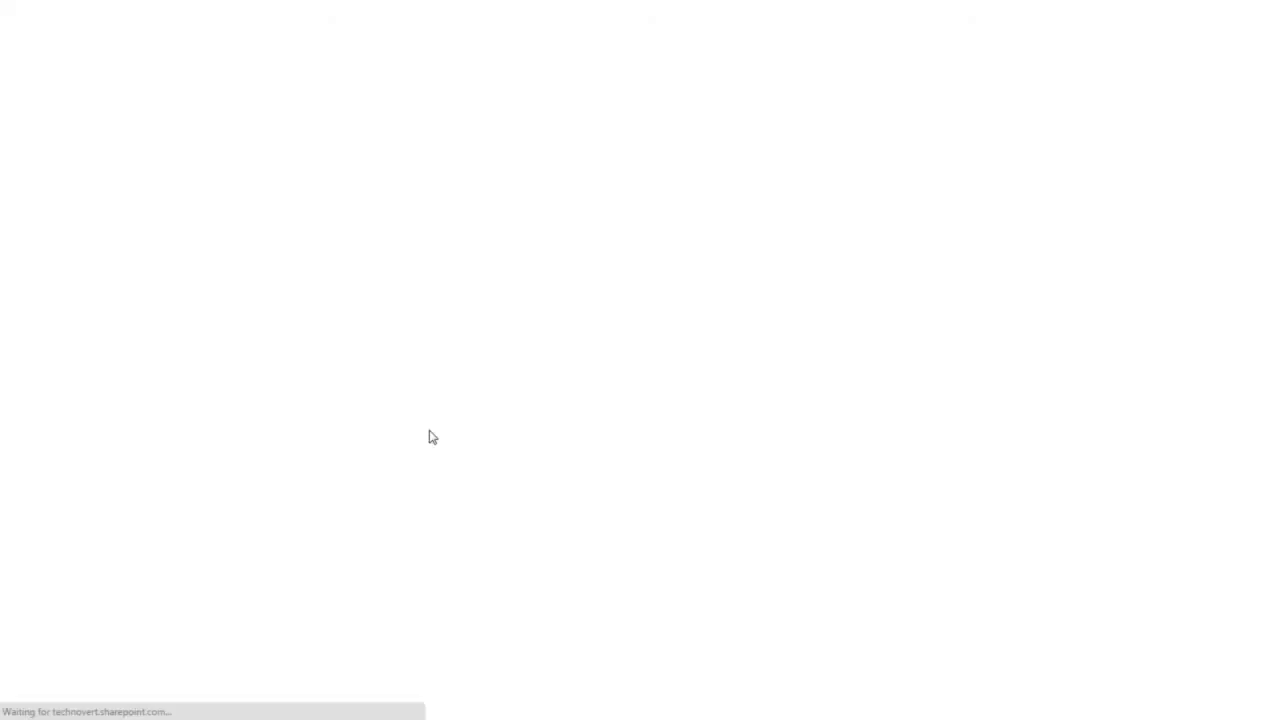
{"action": "key", "text": "ctrl+v"}
{"action": "left_click", "coordinate": [899, 468]}
{"action": "scroll", "coordinate": [1228, 448], "scroll_direction": "down", "scroll_amount": 5}
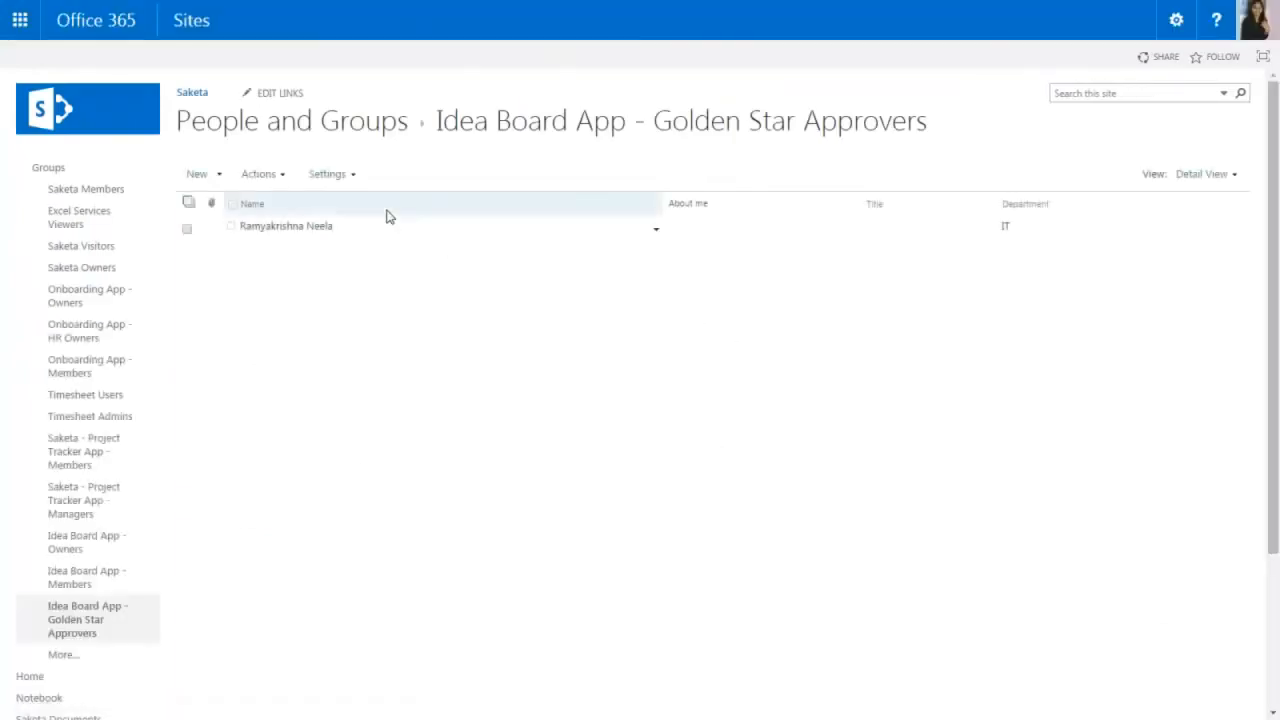
Create the security group "Idea Board App - Readers" with membership viewable by Everyone and no site permissions
{"action": "left_click", "coordinate": [506, 10]}
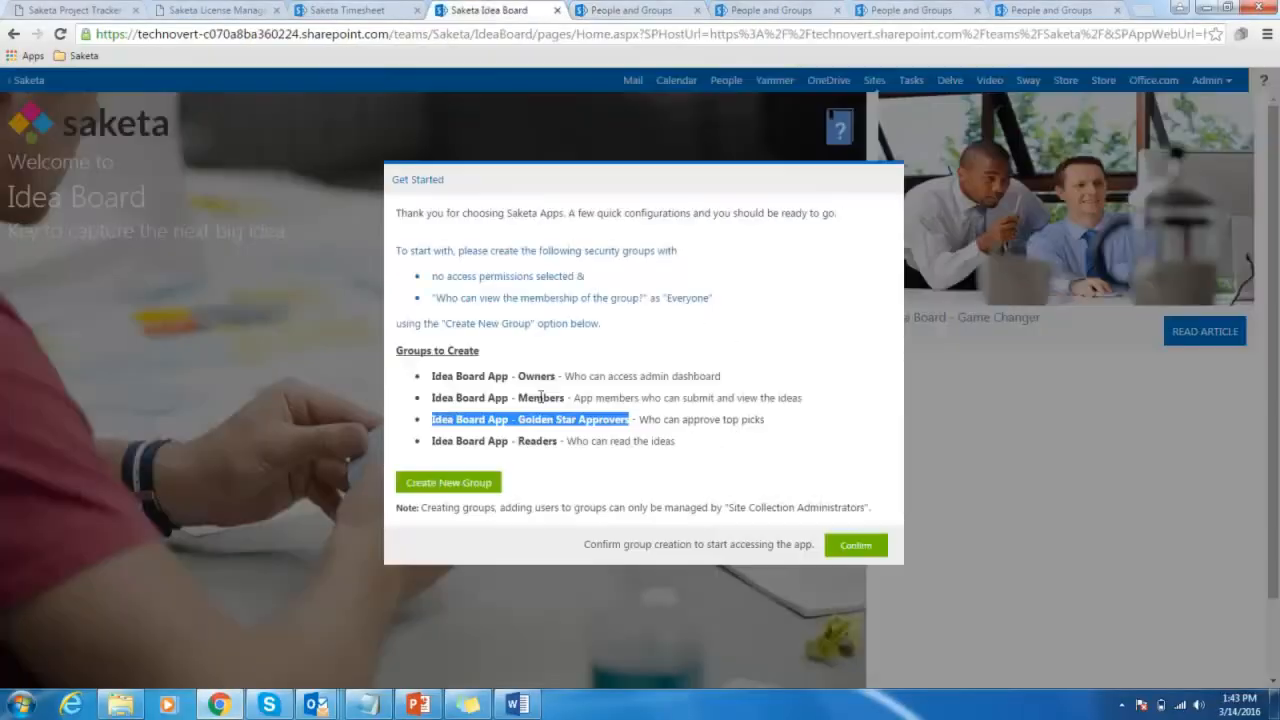
{"action": "left_click_drag", "start_coordinate": [557, 441], "coordinate": [430, 441]}
{"action": "key", "text": "ctrl+c"}
{"action": "key", "text": "F11"}
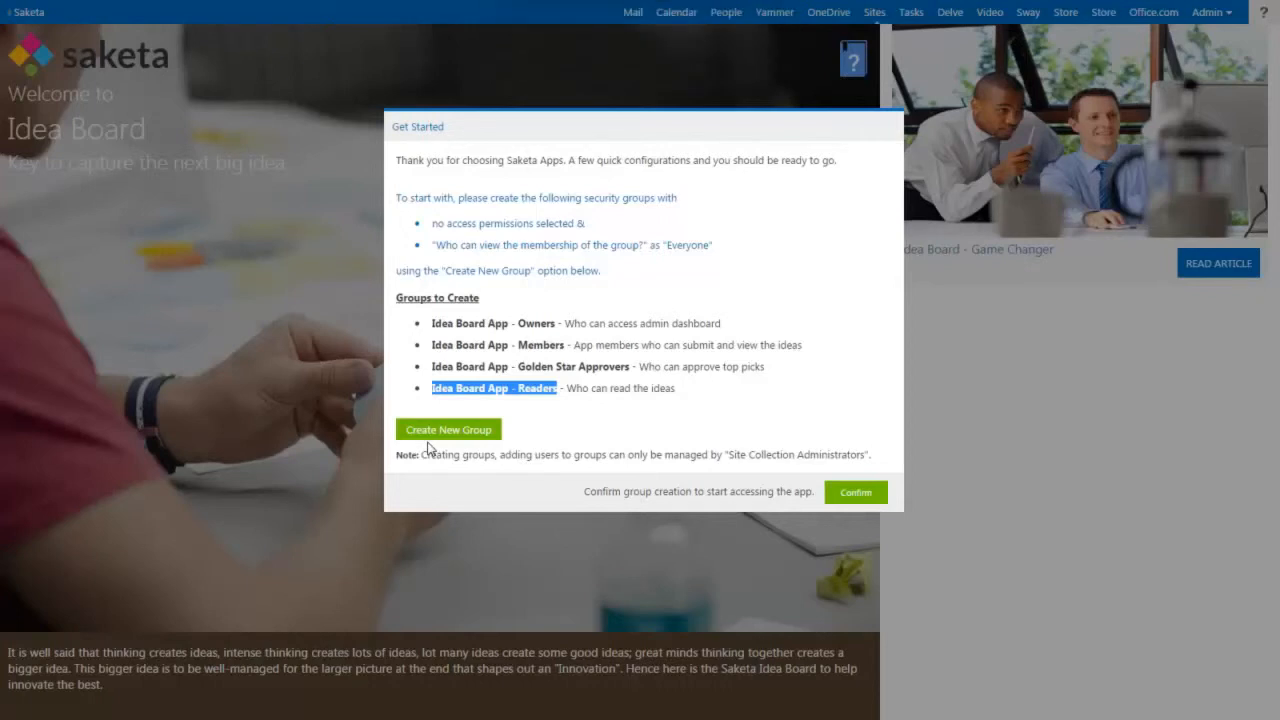
{"action": "left_click", "coordinate": [452, 429]}
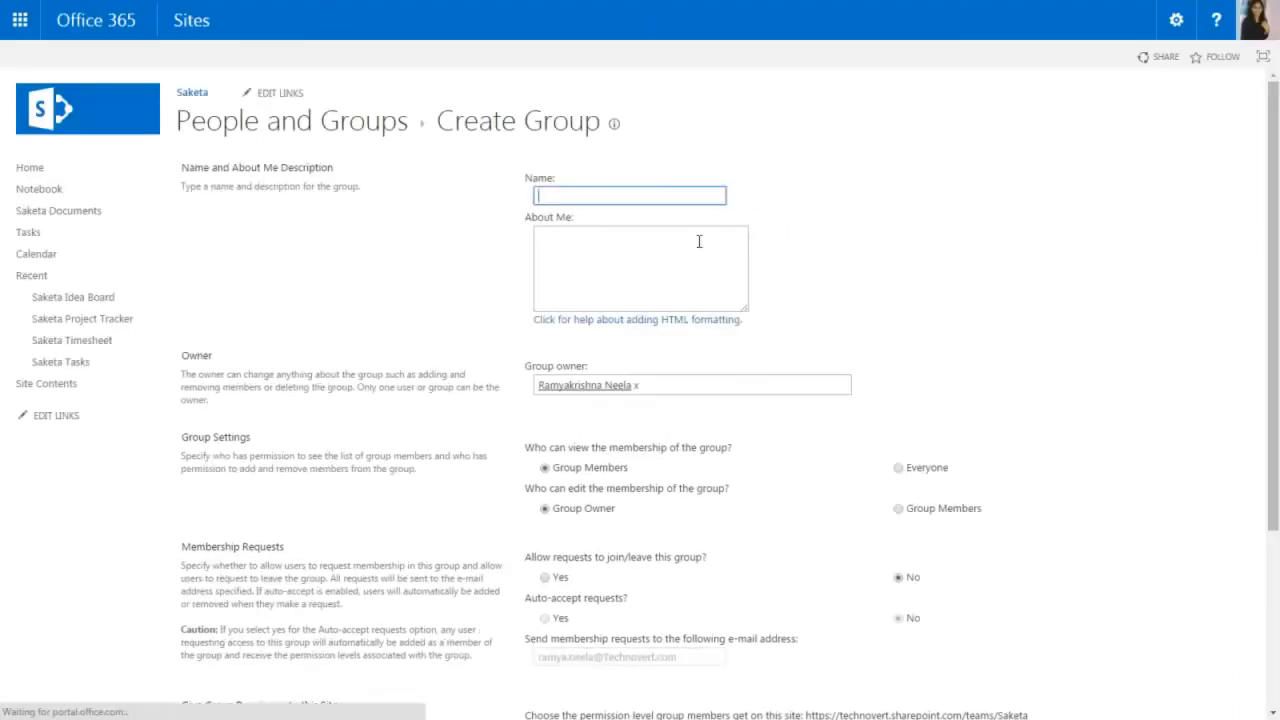
{"action": "key", "text": "ctrl+v"}
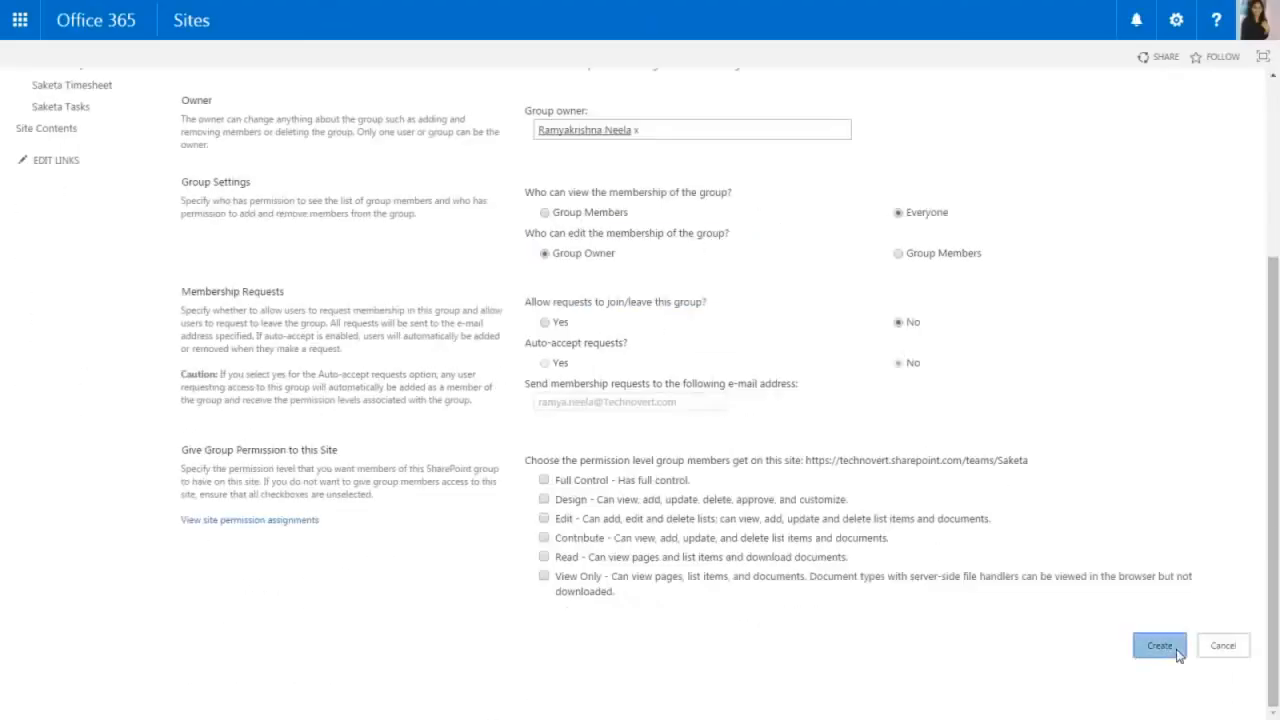
{"action": "left_click", "coordinate": [1175, 652]}
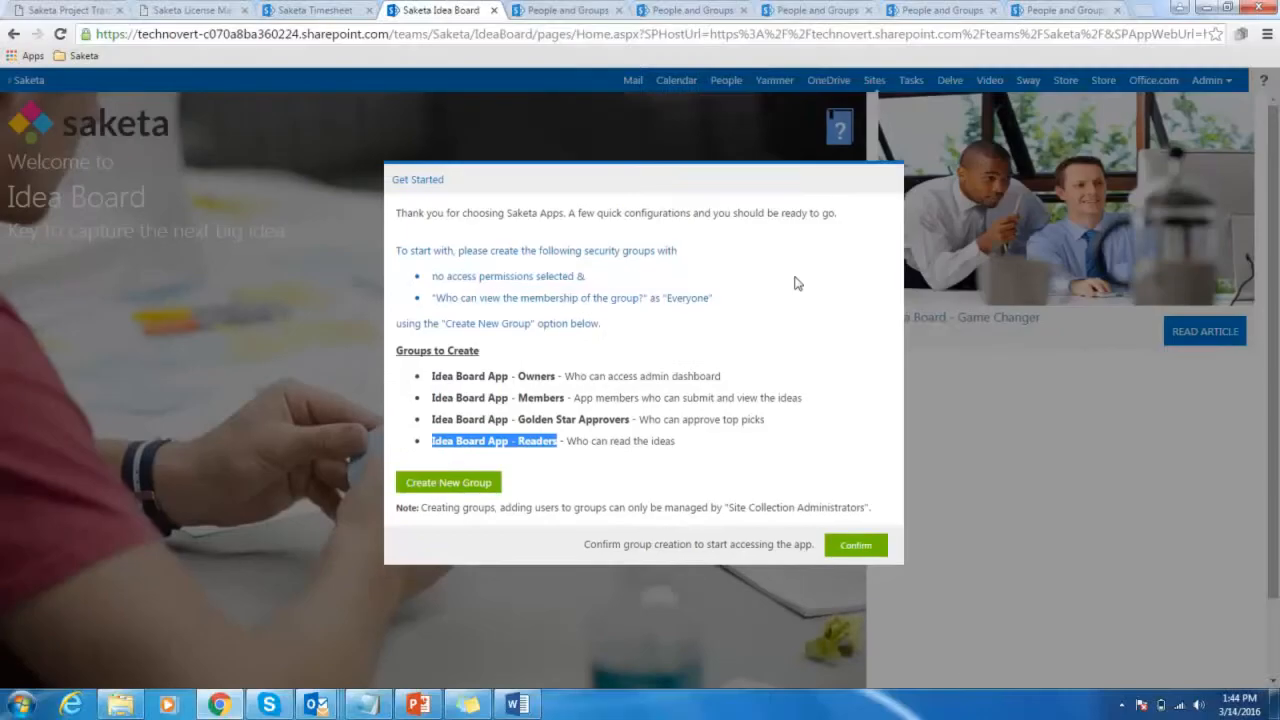
Confirm the group creation for the Idea Board app and open its administration dashboard
{"action": "key", "text": "F11"}
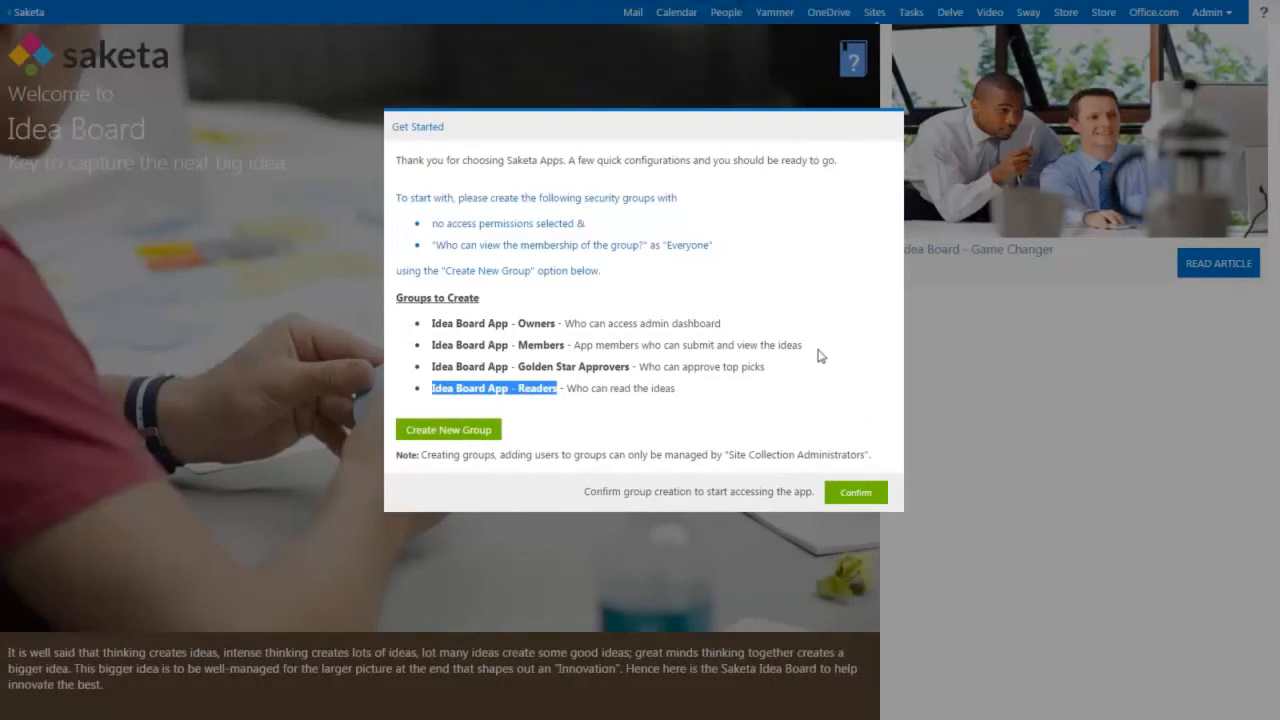
{"action": "left_click", "coordinate": [814, 382]}
{"action": "left_click", "coordinate": [856, 500]}
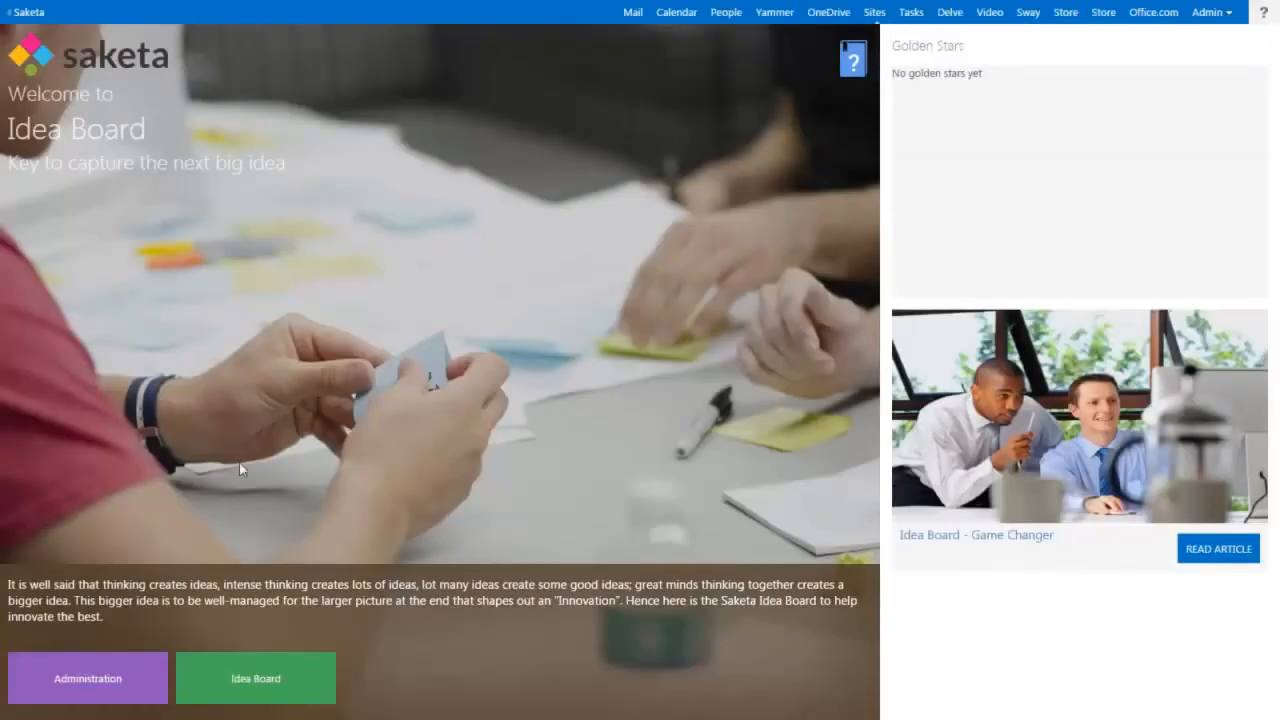
{"action": "left_click", "coordinate": [143, 677]}
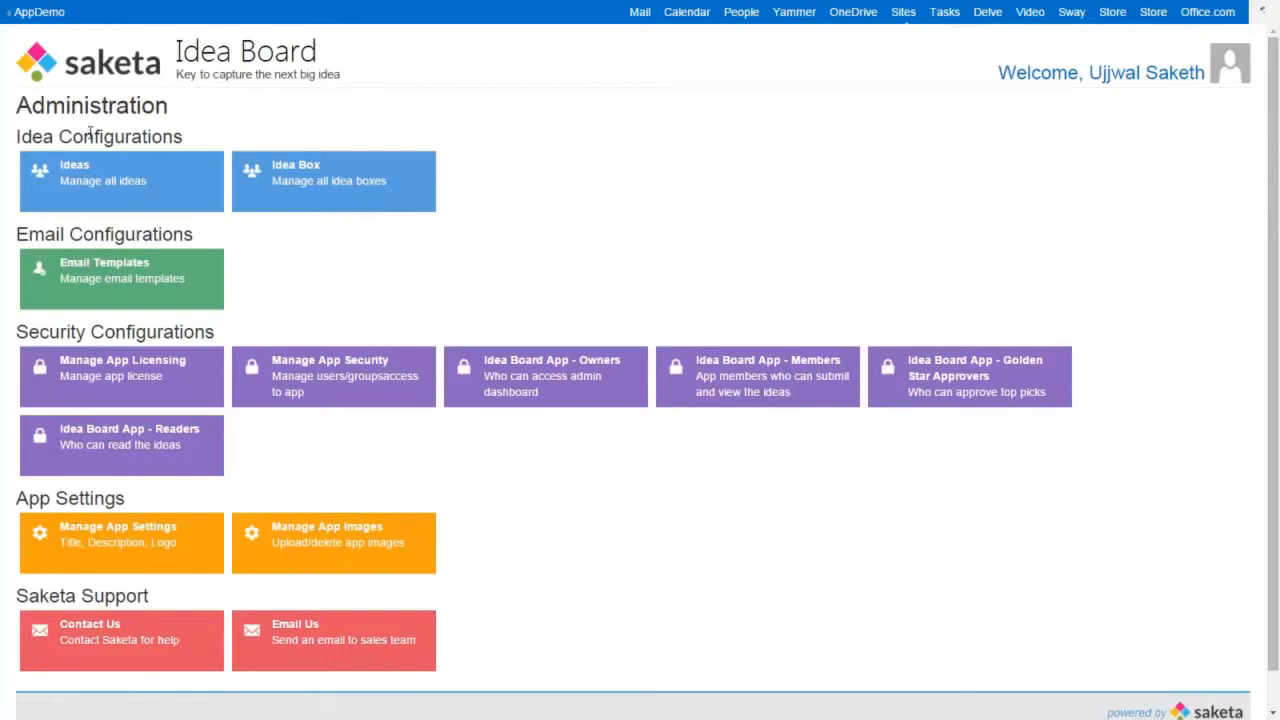
Look through the list of all submitted ideas down to its end, and close it
{"action": "left_click", "coordinate": [119, 177]}
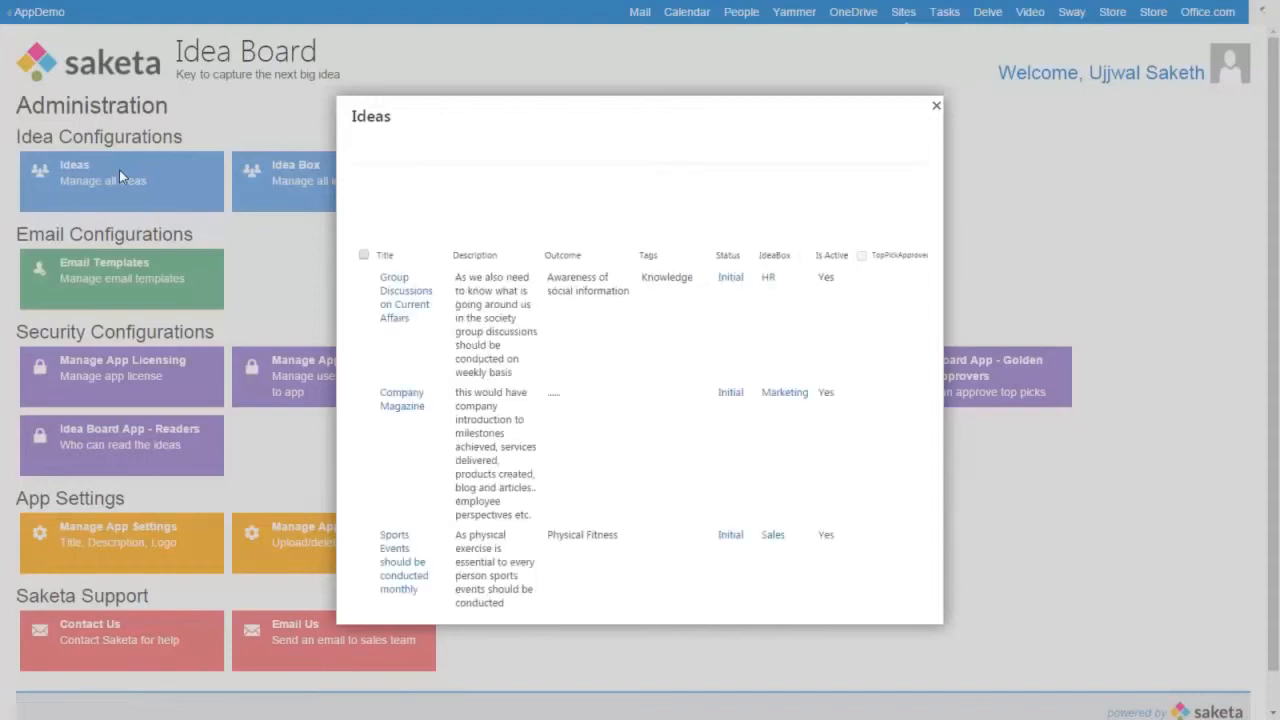
{"action": "left_click_drag", "start_coordinate": [920, 196], "coordinate": [980, 606]}
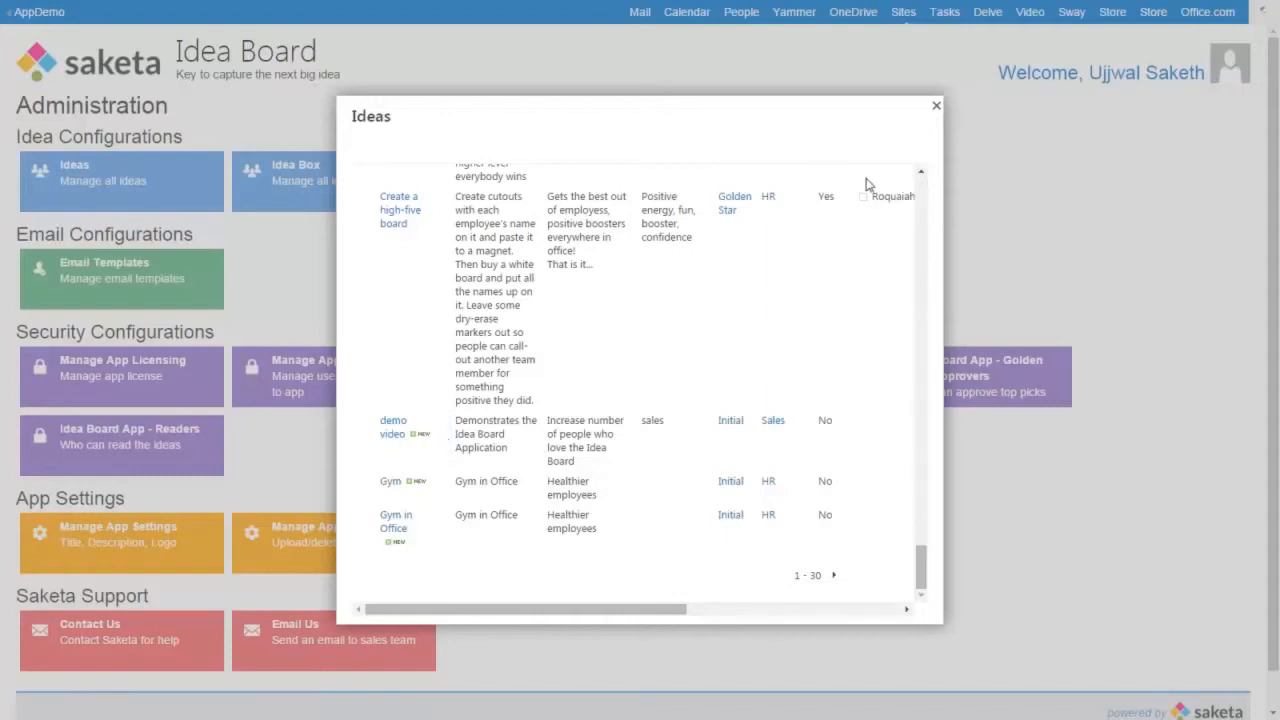
{"action": "left_click", "coordinate": [936, 106]}
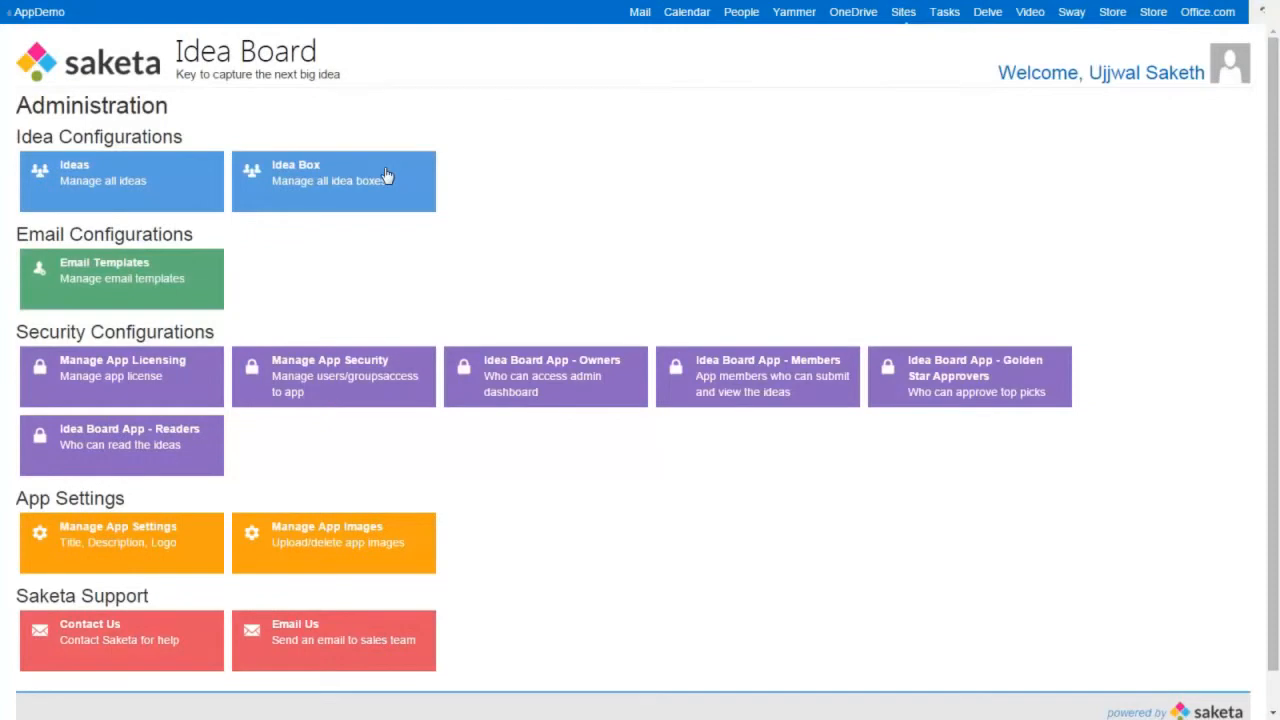
Add a new idea box titled Sports, assign a person as its approver, and save it
{"action": "left_click", "coordinate": [387, 176]}
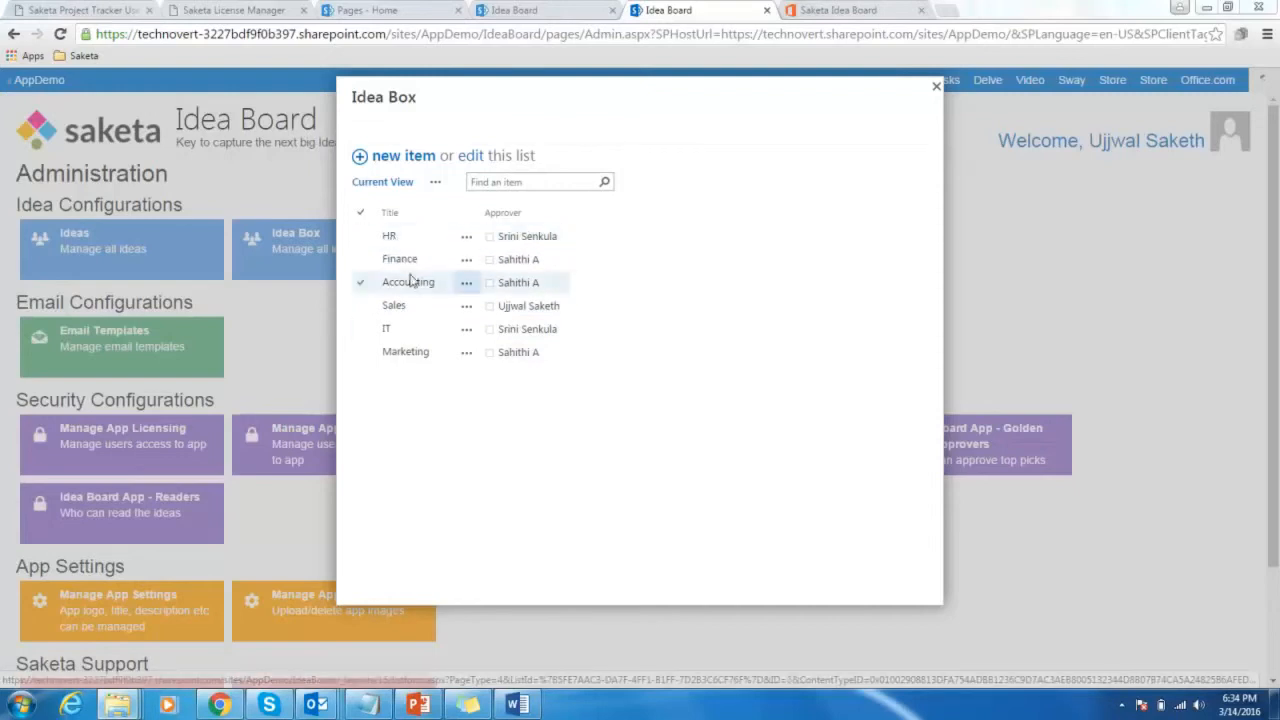
{"action": "left_click", "coordinate": [392, 158]}
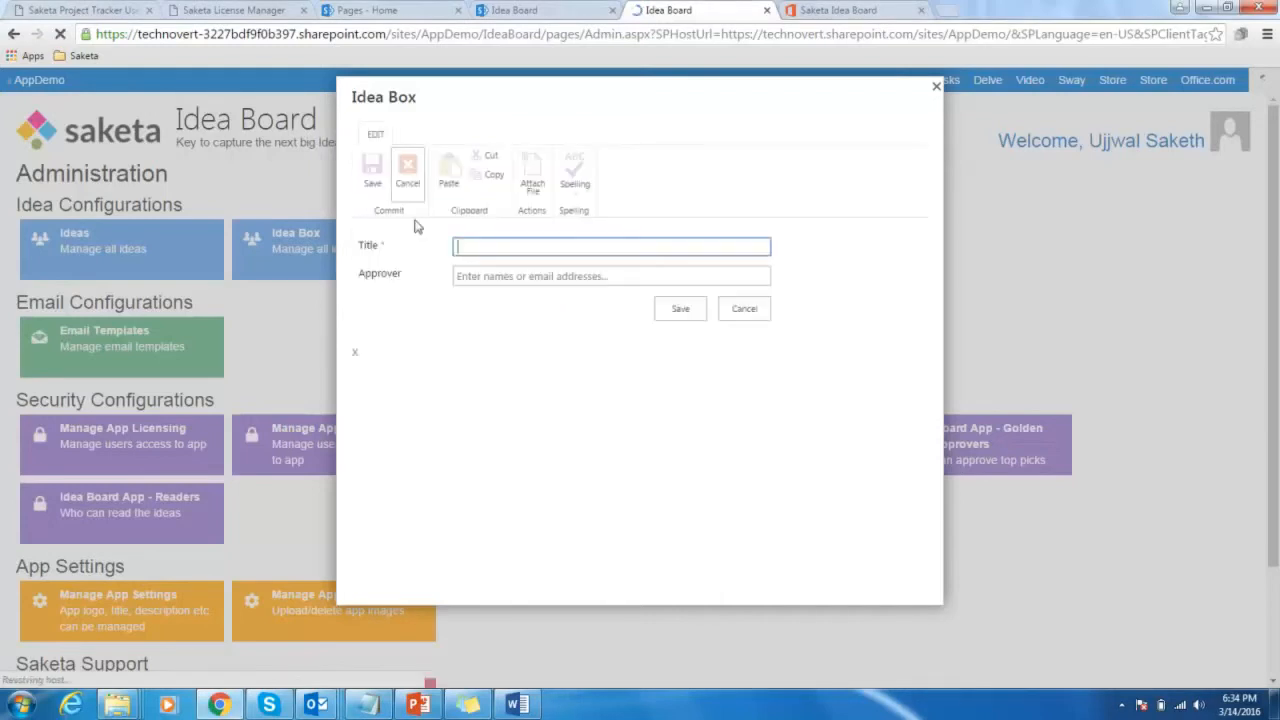
{"action": "type", "text": "Sports"}
{"action": "left_click", "coordinate": [484, 262]}
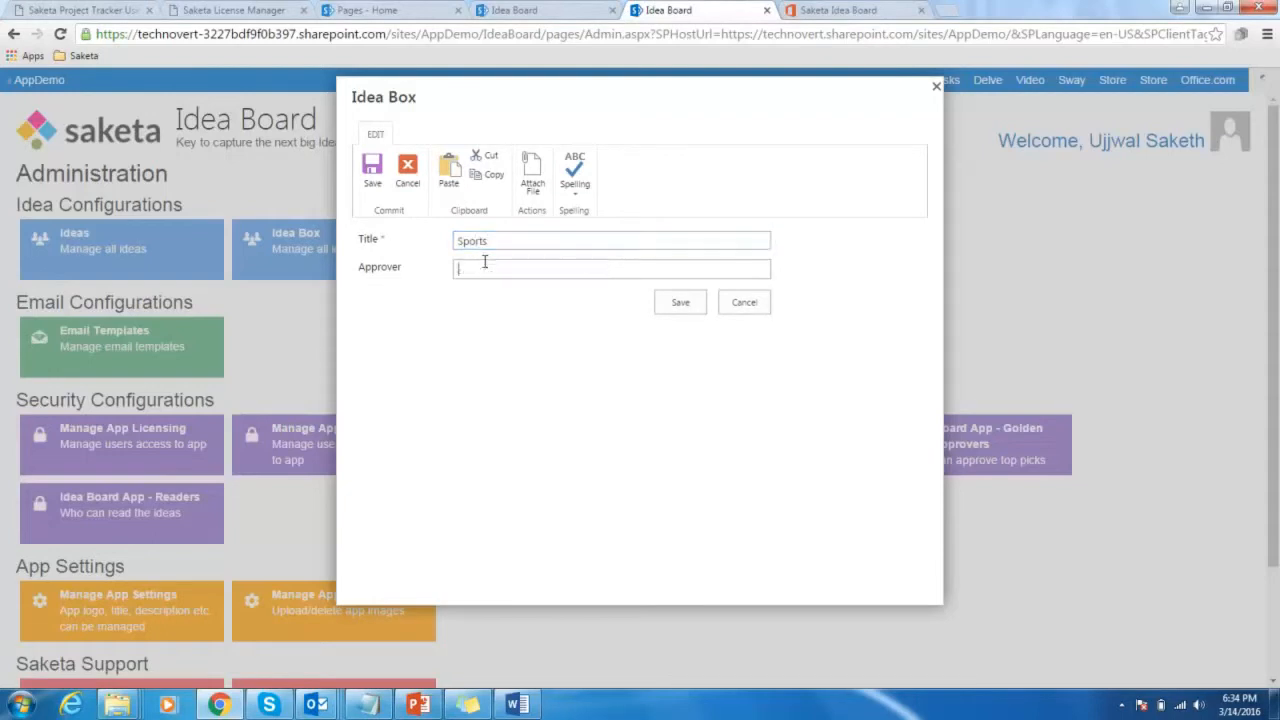
{"action": "type", "text": "ujj"}
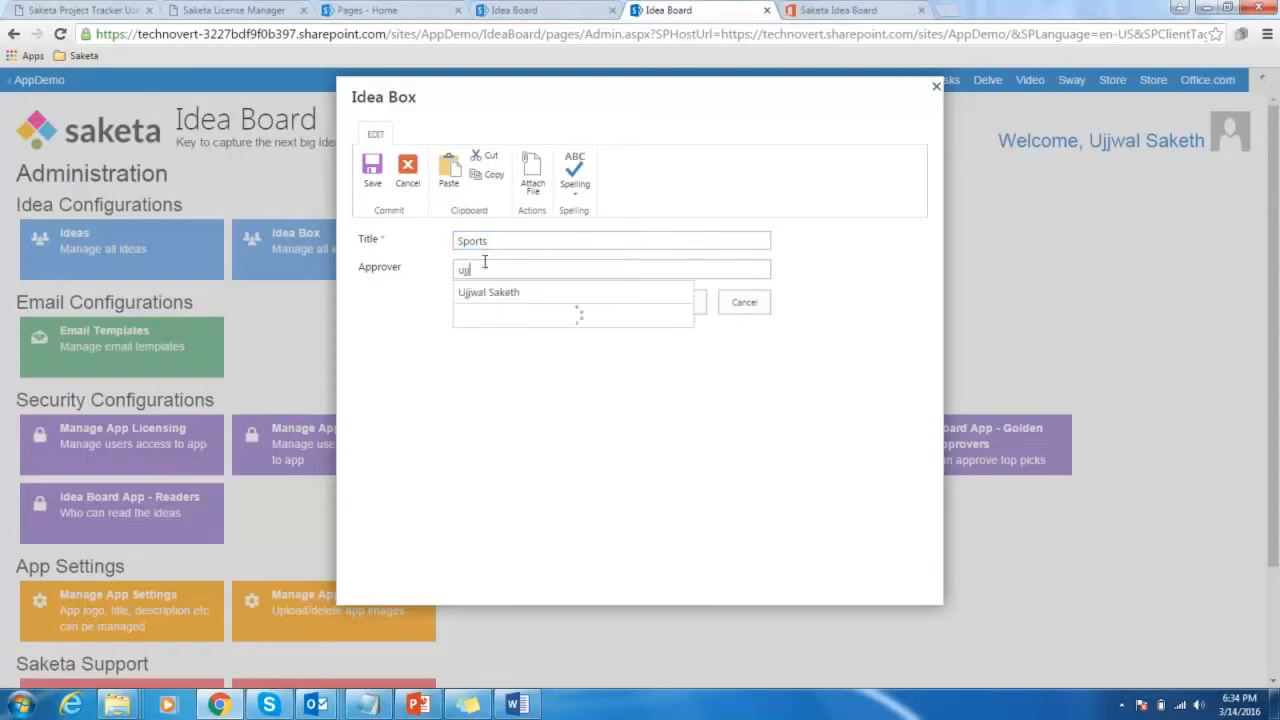
{"action": "left_click", "coordinate": [486, 294]}
{"action": "left_click", "coordinate": [678, 305]}
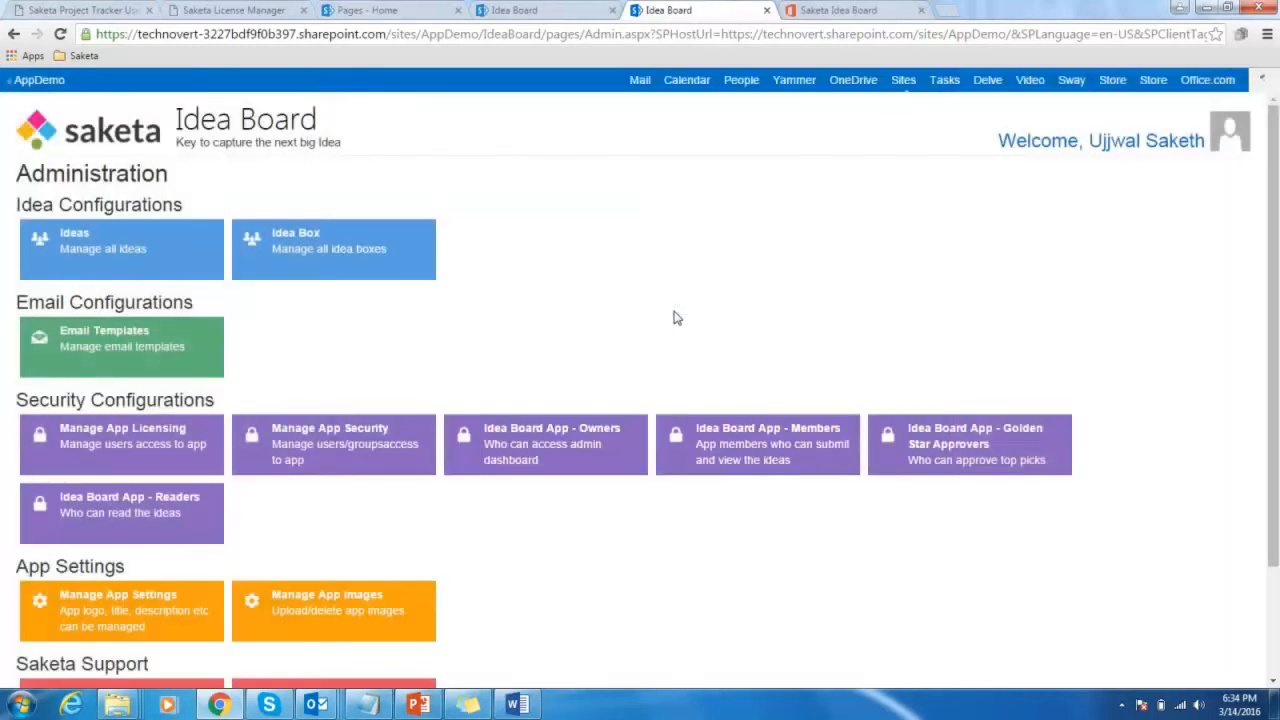
View the list of idea boxes and inspect the Sales entry's edit form, leaving it without saving
{"action": "left_click", "coordinate": [286, 247]}
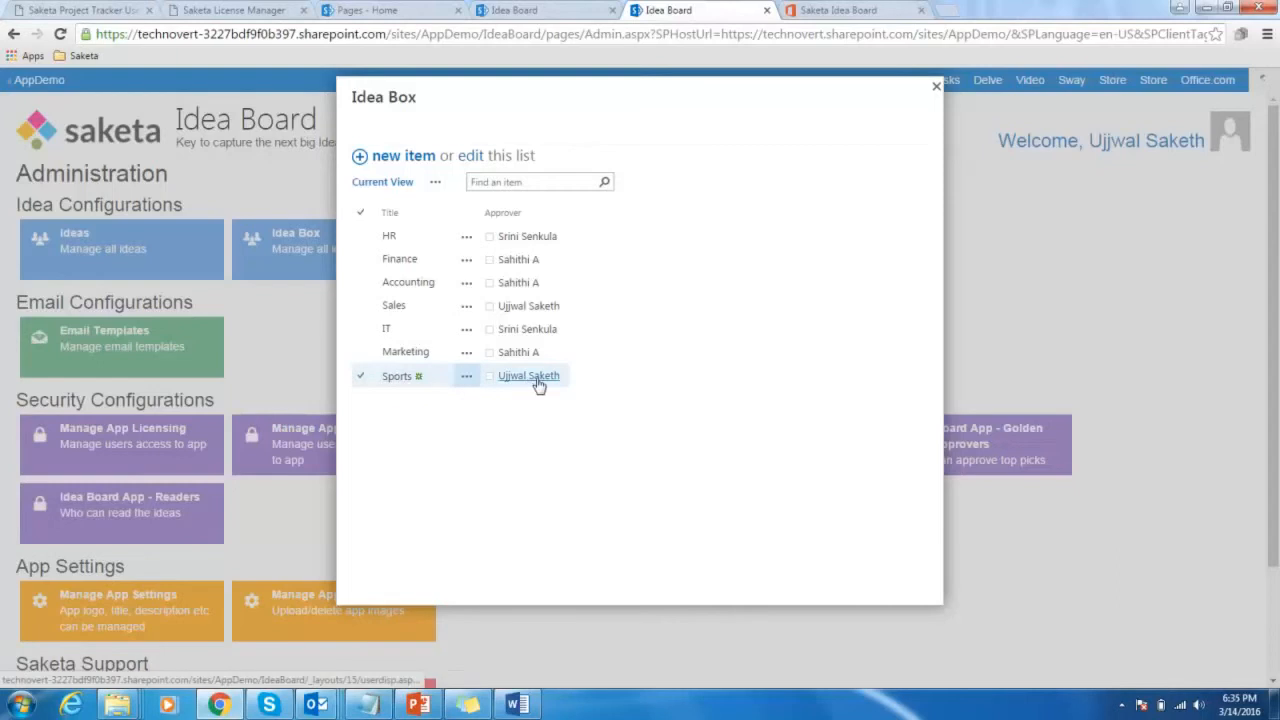
{"action": "left_click", "coordinate": [466, 310]}
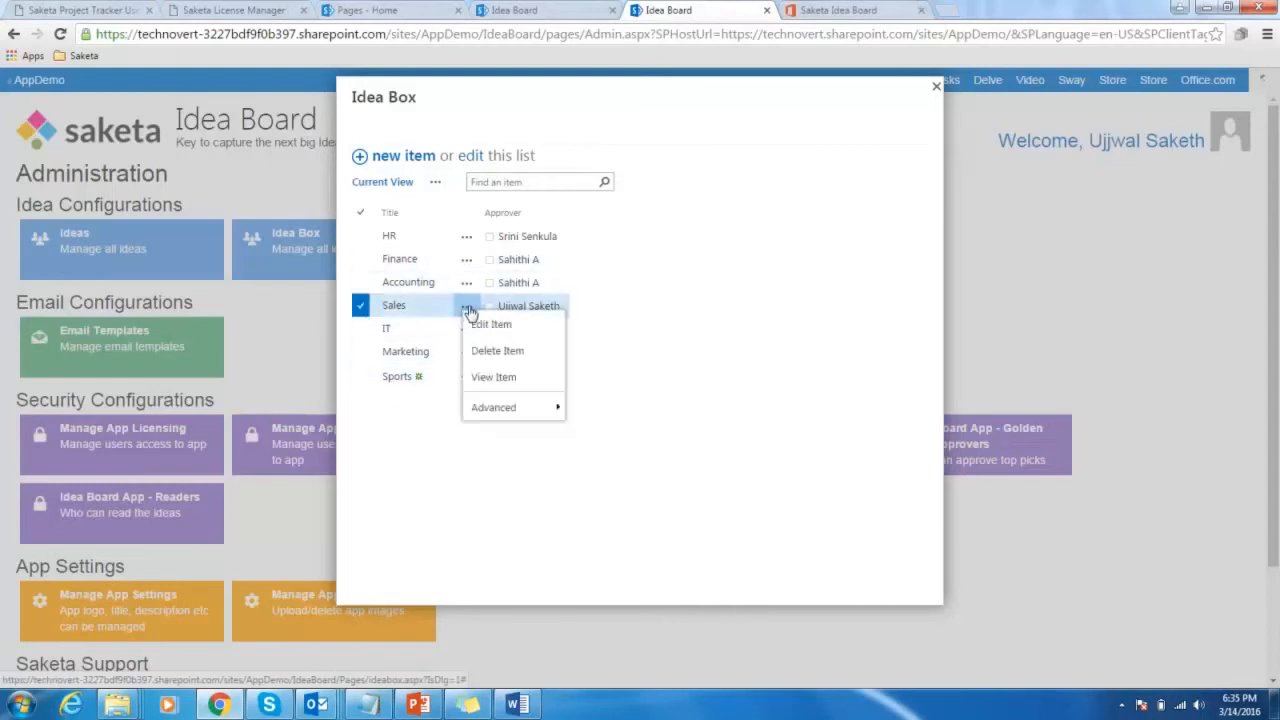
{"action": "left_click", "coordinate": [491, 324]}
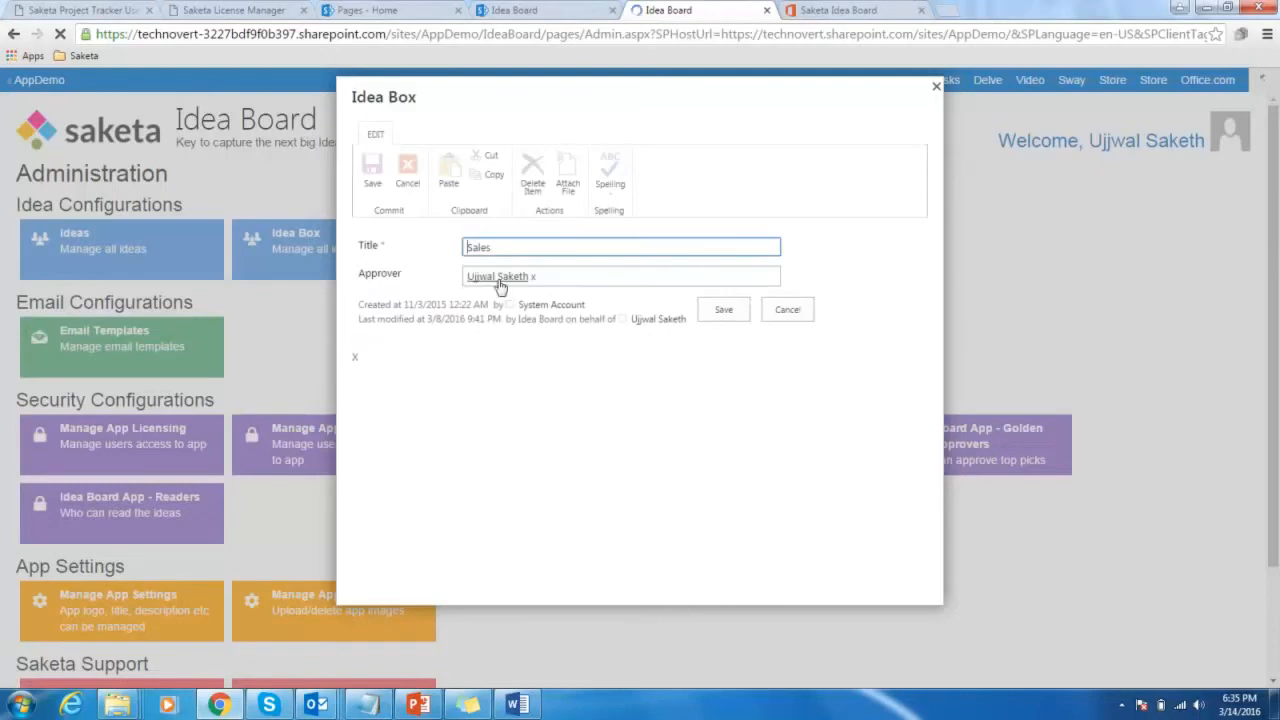
{"action": "double_click", "coordinate": [512, 249]}
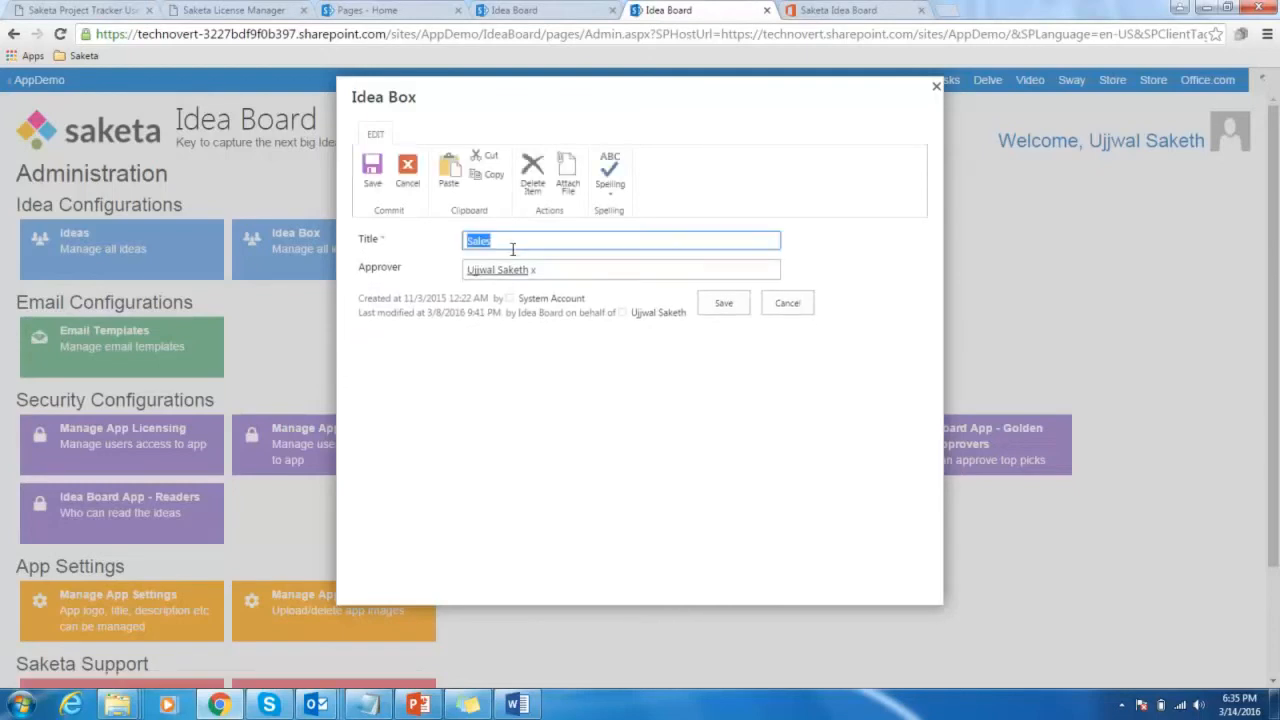
{"action": "left_click", "coordinate": [771, 305]}
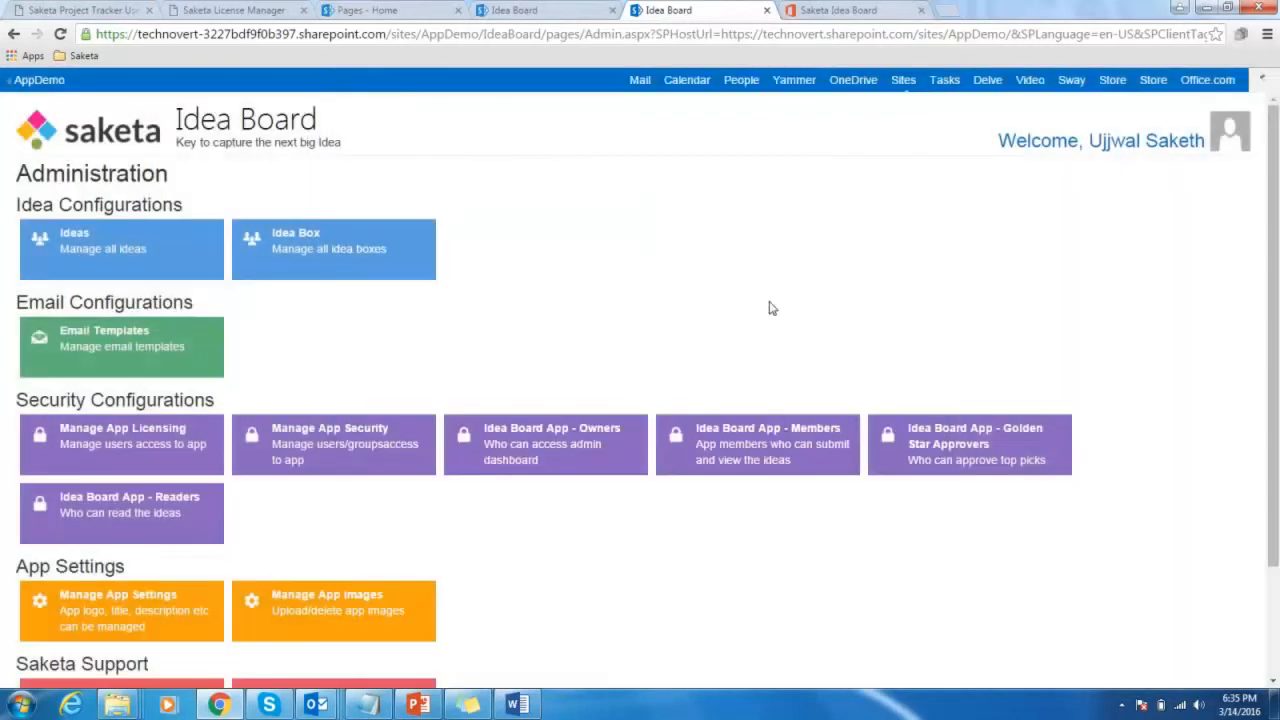
Open the list of email templates from the administration dashboard in full-screen view
{"action": "key", "text": "F11"}
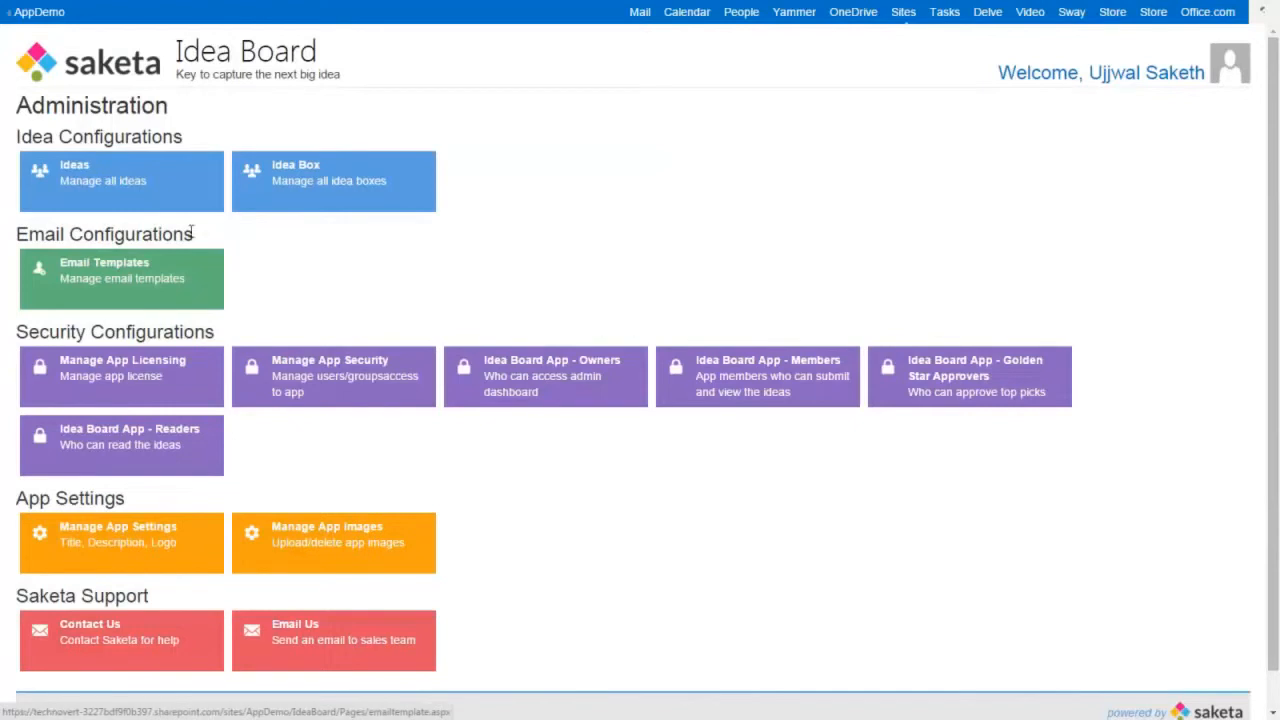
{"action": "left_click", "coordinate": [177, 275]}
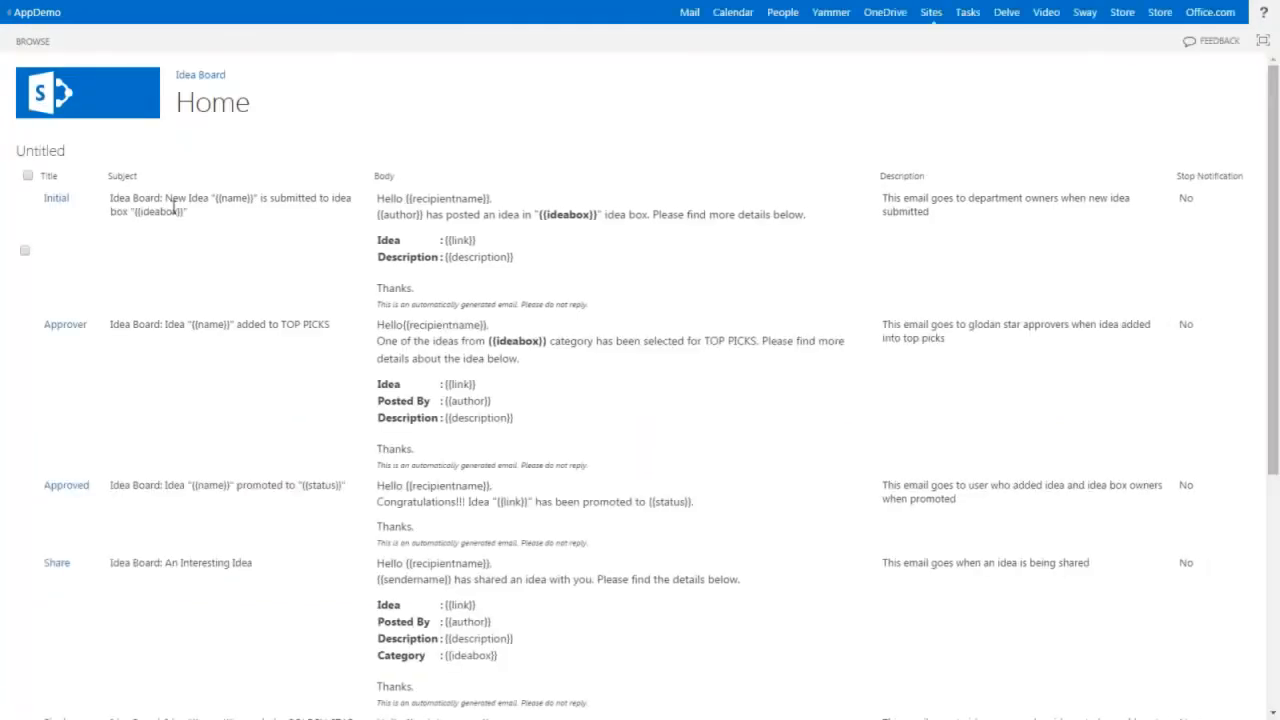
Inspect the Initial email template's edit form, going through the placeholders in its body, and leave it without saving
{"action": "left_click", "coordinate": [57, 204]}
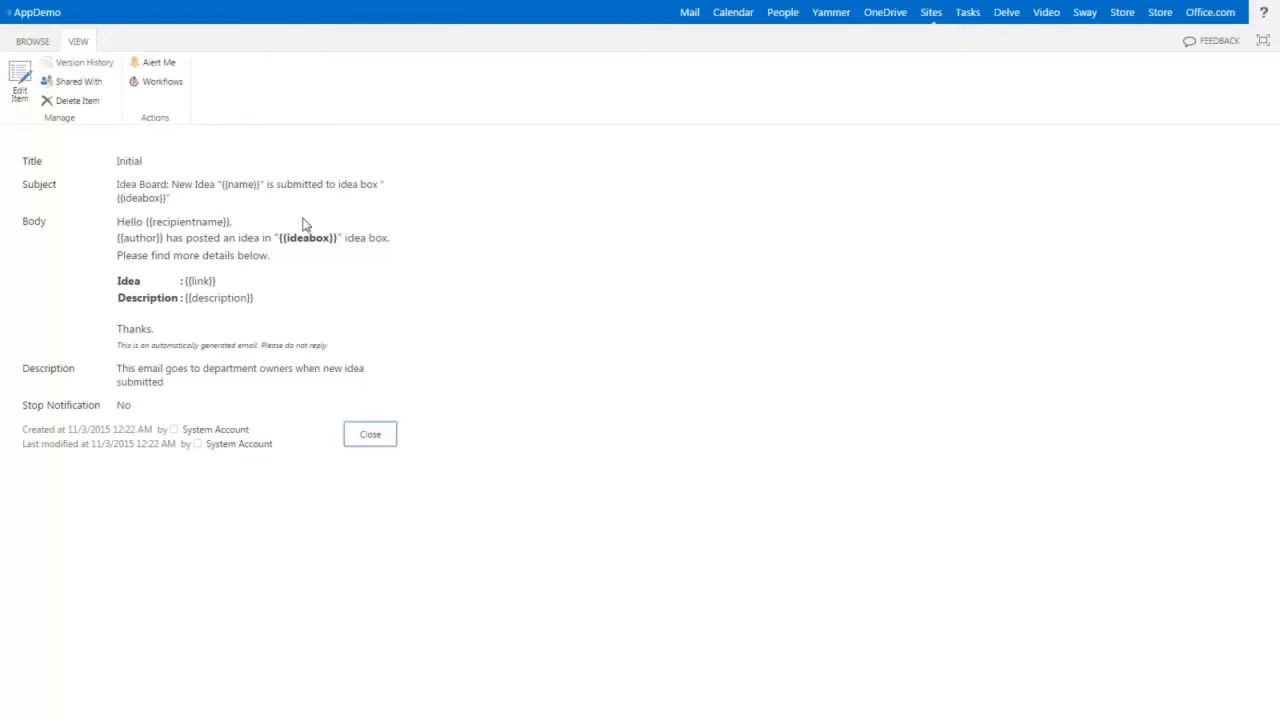
{"action": "left_click", "coordinate": [342, 185]}
{"action": "left_click", "coordinate": [17, 92]}
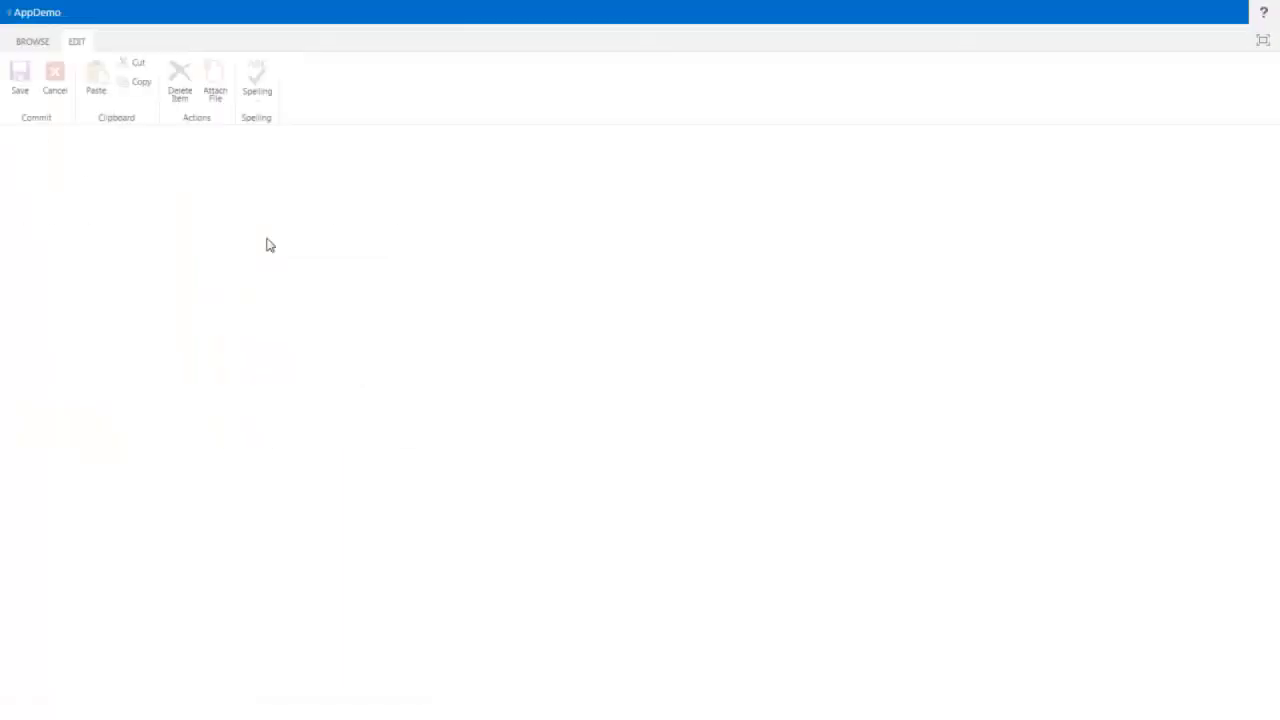
{"action": "left_click", "coordinate": [370, 210]}
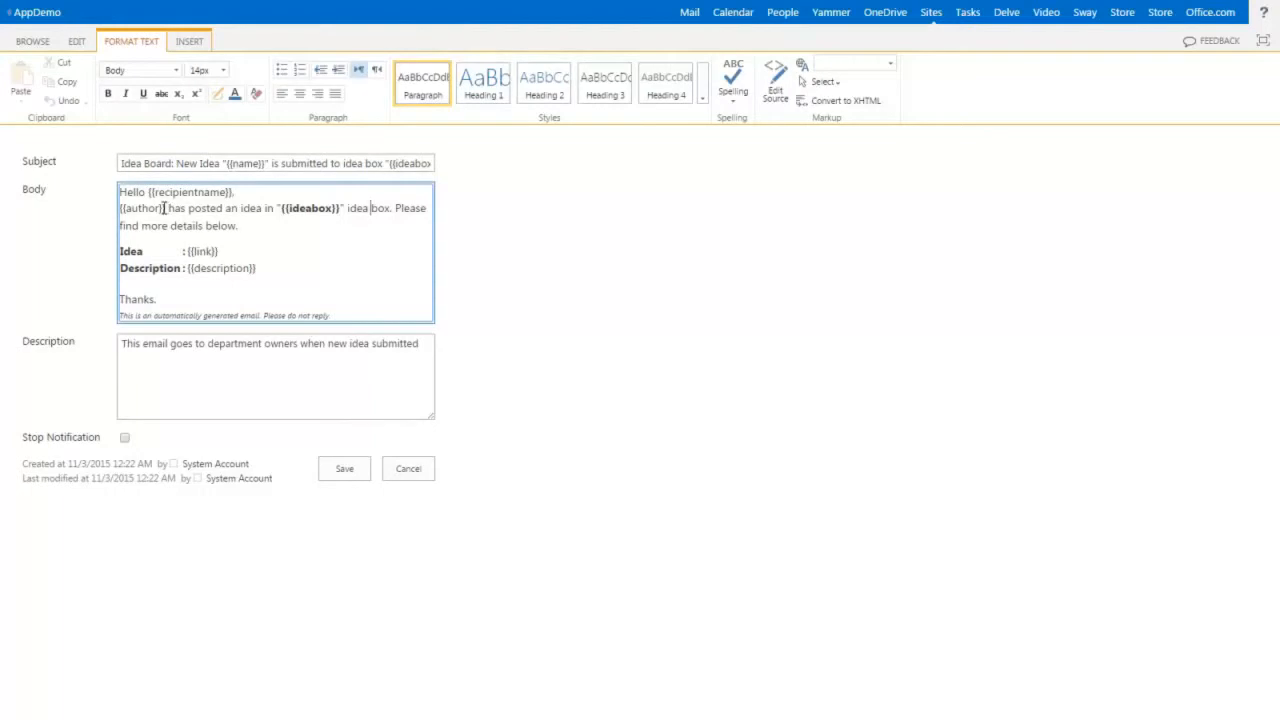
{"action": "left_click", "coordinate": [165, 209]}
{"action": "key", "text": "Right"}
{"action": "key", "text": "Right"}
{"action": "key", "text": "Right"}
{"action": "key", "text": "Right"}
{"action": "key", "text": "Right"}
{"action": "key", "text": "Right"}
{"action": "key", "text": "Right"}
{"action": "key", "text": "Right"}
{"action": "key", "text": "Right"}
{"action": "left_click", "coordinate": [420, 476]}
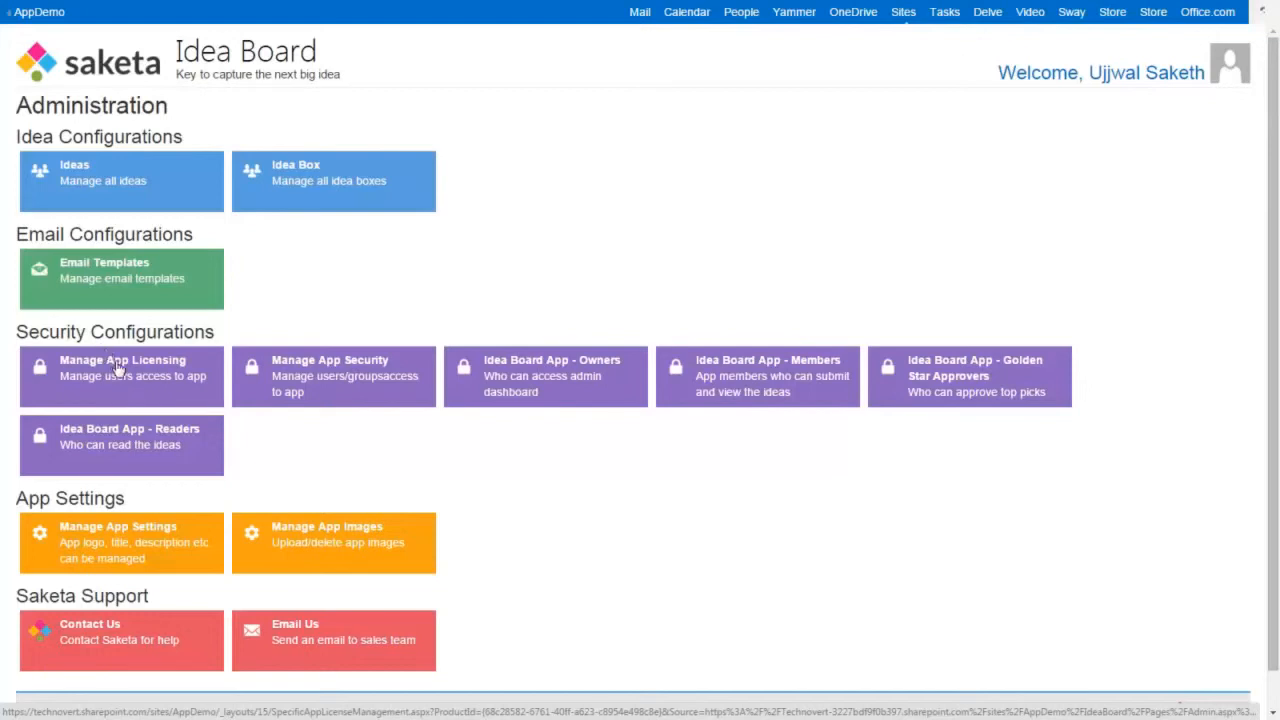
Open the app security management page and check the permissions of a person by entering their name
{"action": "left_click", "coordinate": [338, 366]}
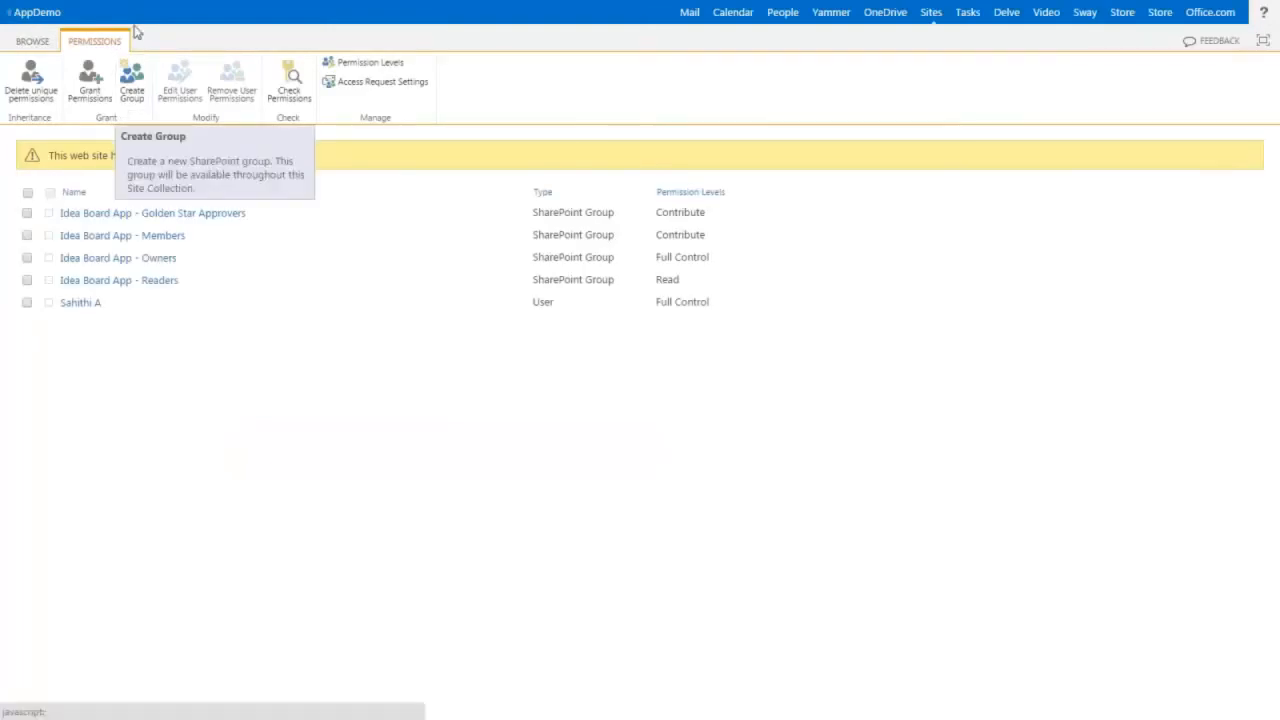
{"action": "left_click", "coordinate": [294, 97]}
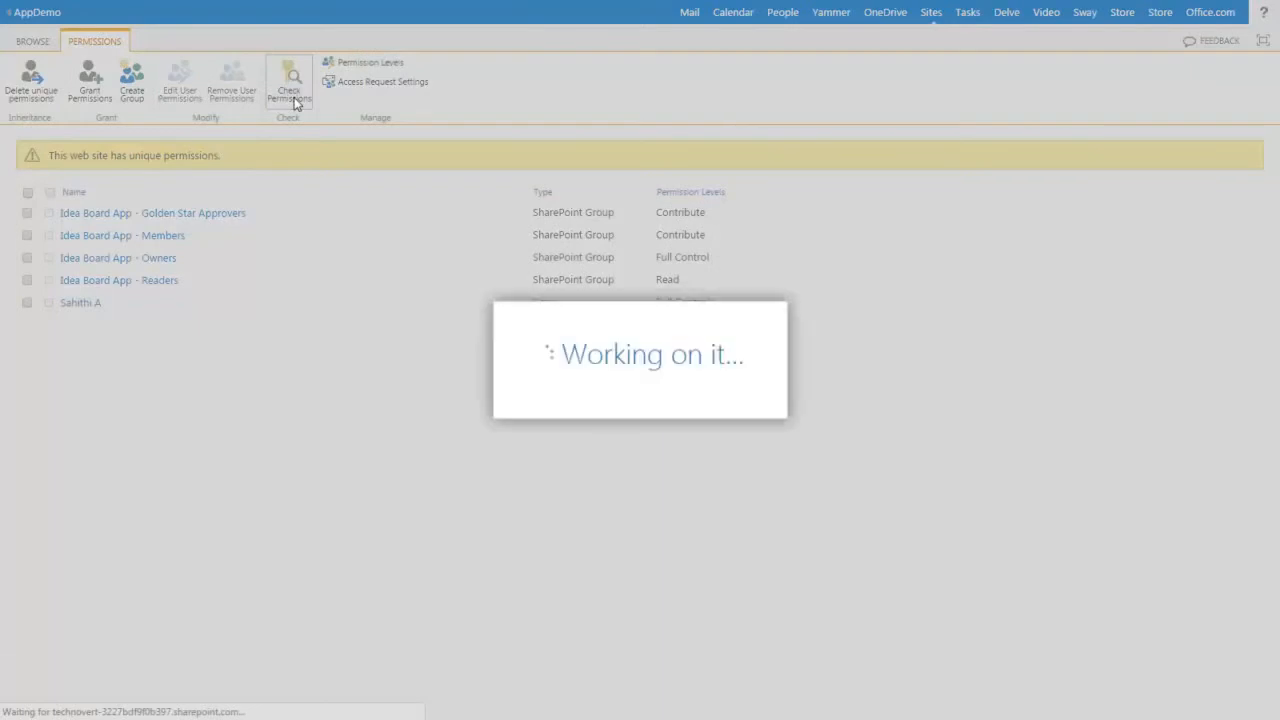
{"action": "left_click", "coordinate": [551, 353]}
{"action": "type", "text": "ujj"}
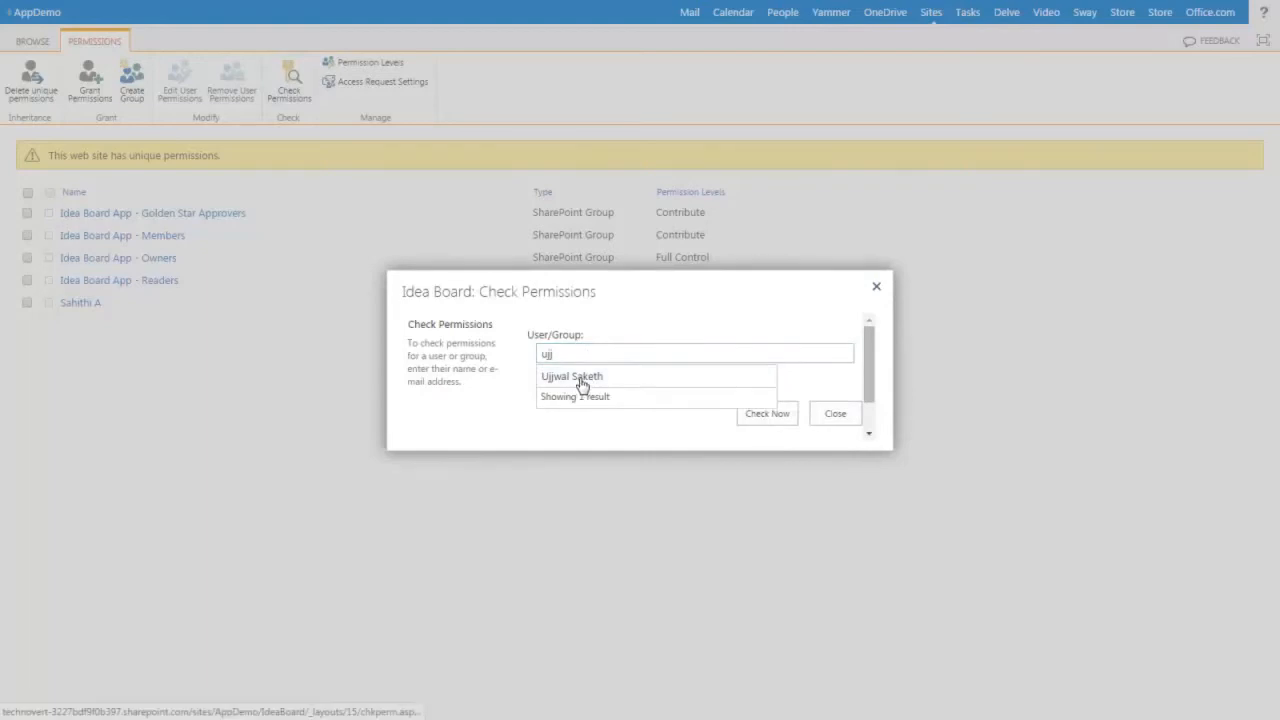
{"action": "left_click", "coordinate": [567, 379]}
{"action": "left_click", "coordinate": [745, 419]}
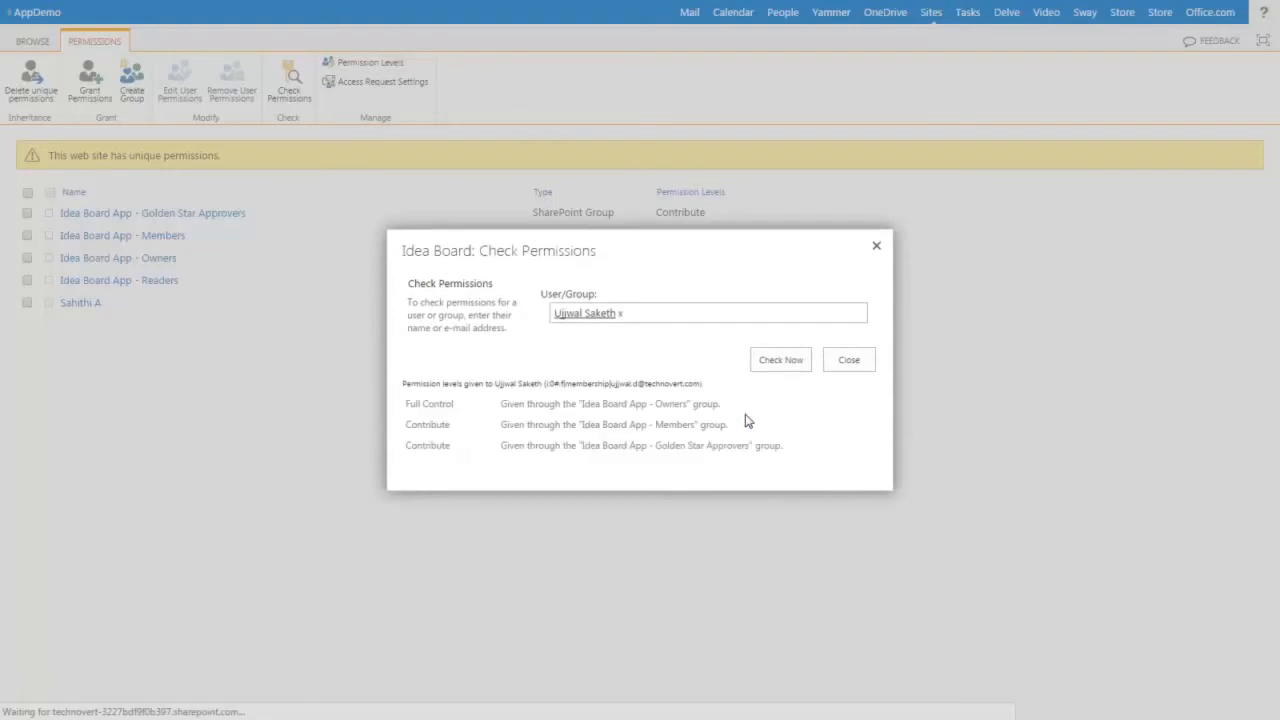
Highlight the permission levels and granting groups listed for the checked person, and close the permission check
{"action": "left_click_drag", "start_coordinate": [407, 403], "coordinate": [677, 477]}
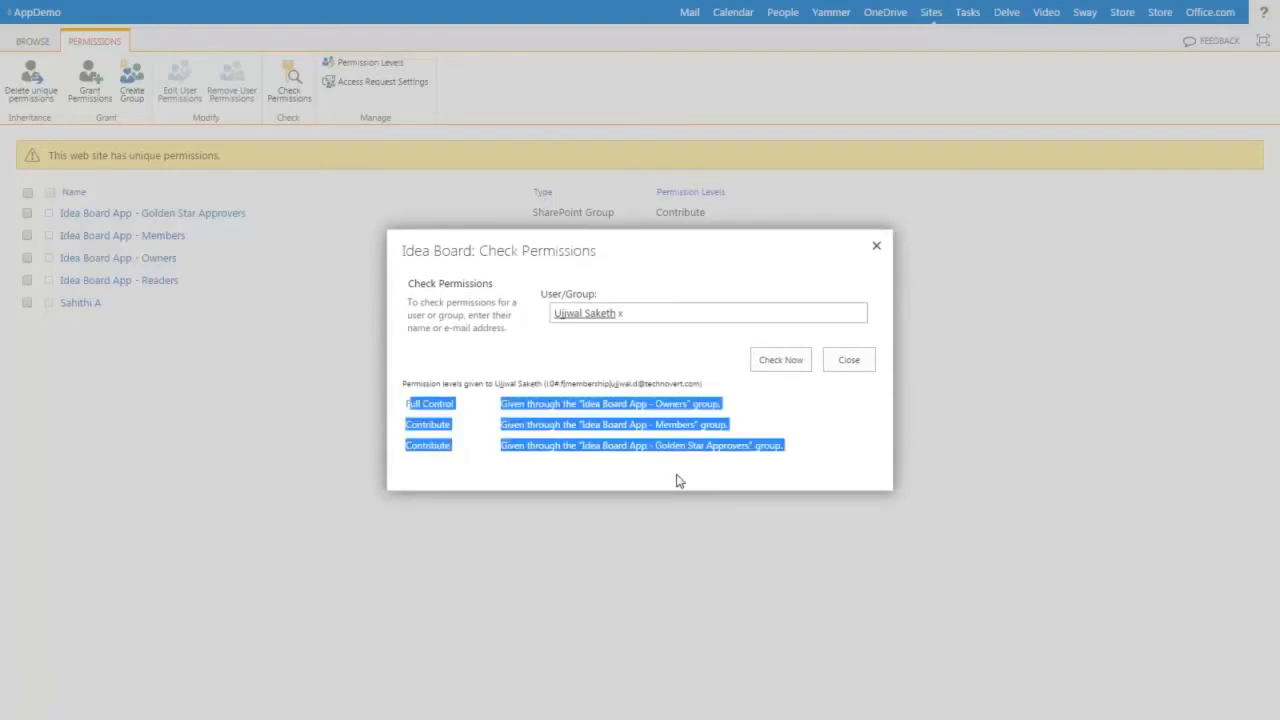
{"action": "left_click", "coordinate": [640, 440]}
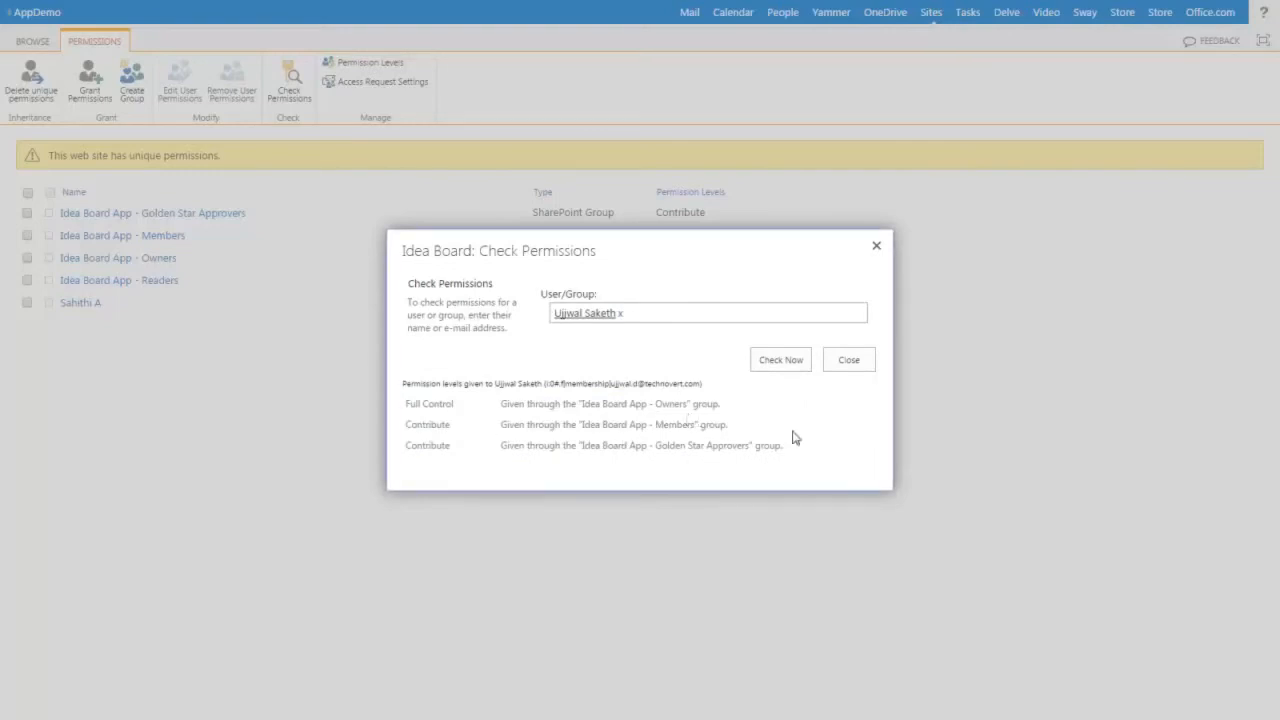
{"action": "left_click_drag", "start_coordinate": [404, 403], "coordinate": [357, 434]}
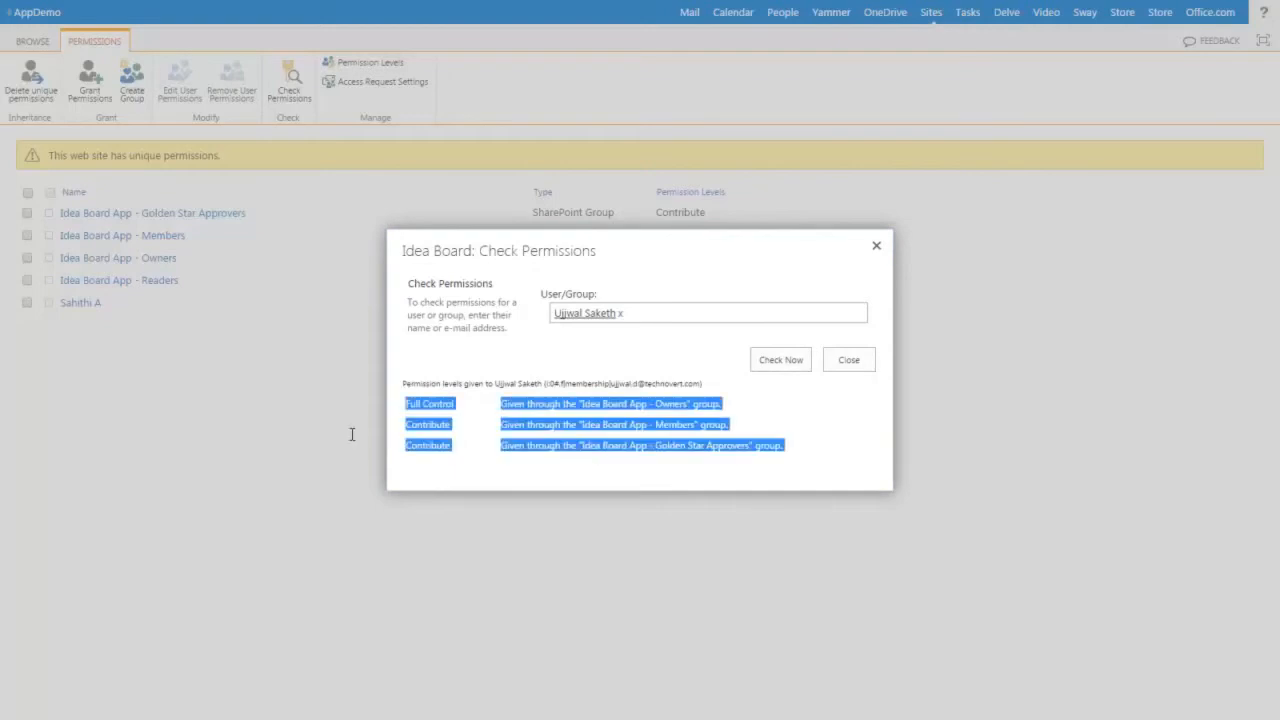
{"action": "left_click", "coordinate": [457, 448]}
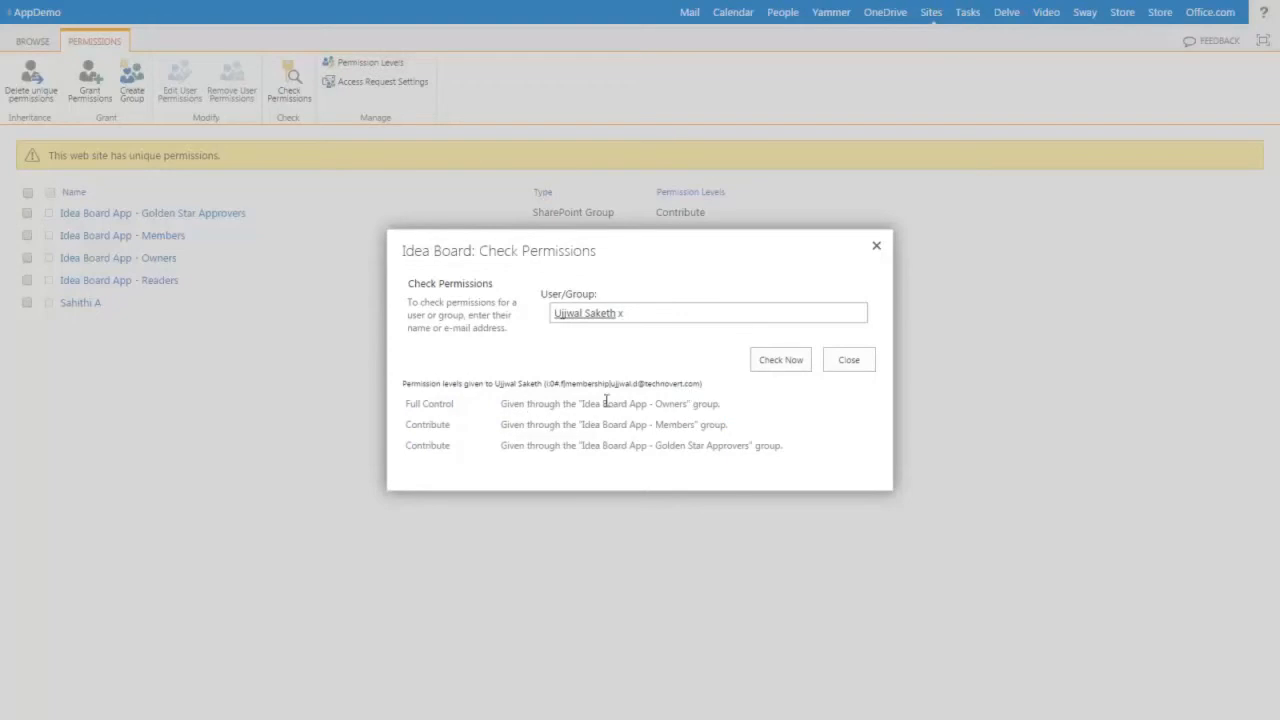
{"action": "left_click", "coordinate": [849, 362]}
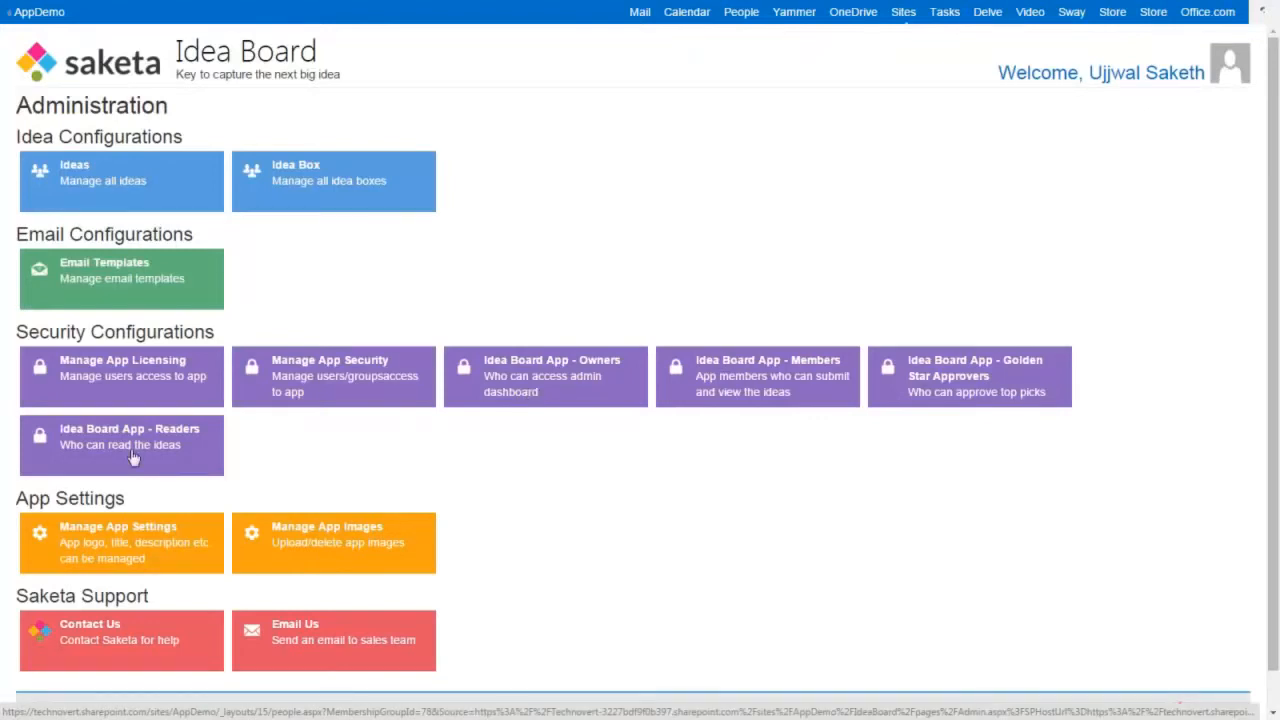
View the Idea Board App - Owners group and open its invitation form for adding users, without inviting anyone
{"action": "left_click", "coordinate": [559, 389]}
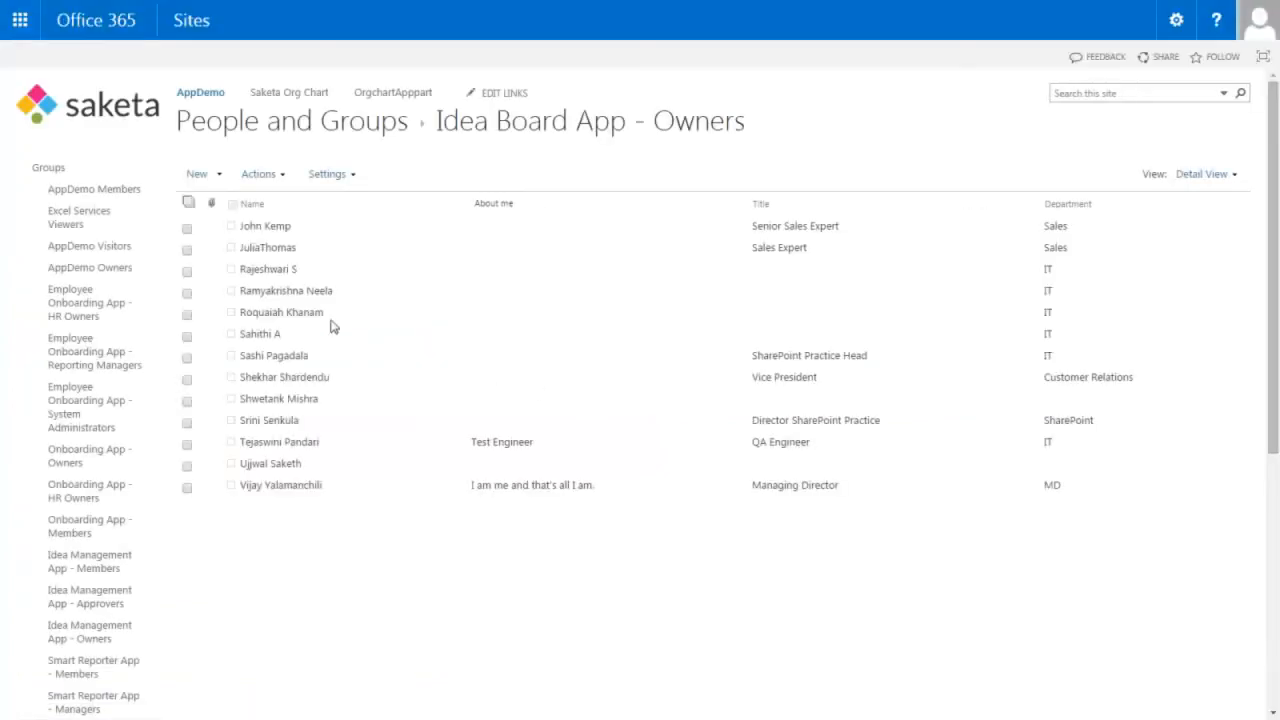
{"action": "left_click", "coordinate": [213, 180]}
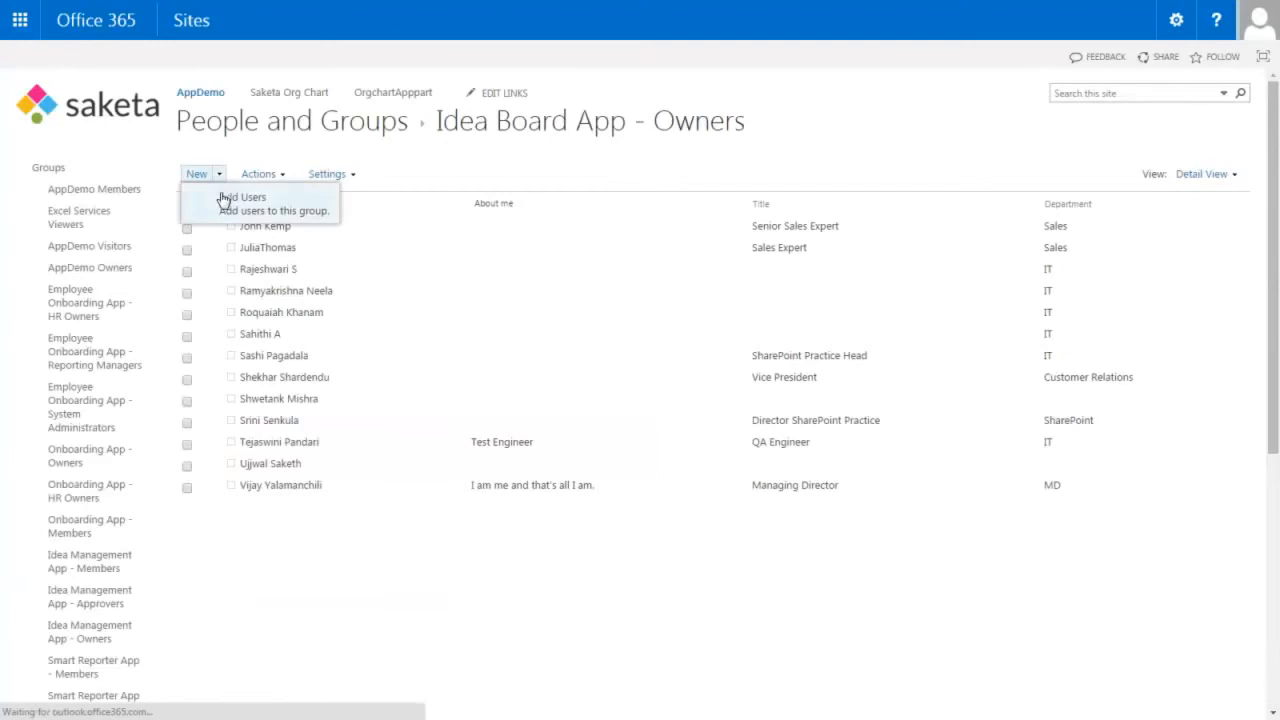
{"action": "left_click", "coordinate": [220, 195]}
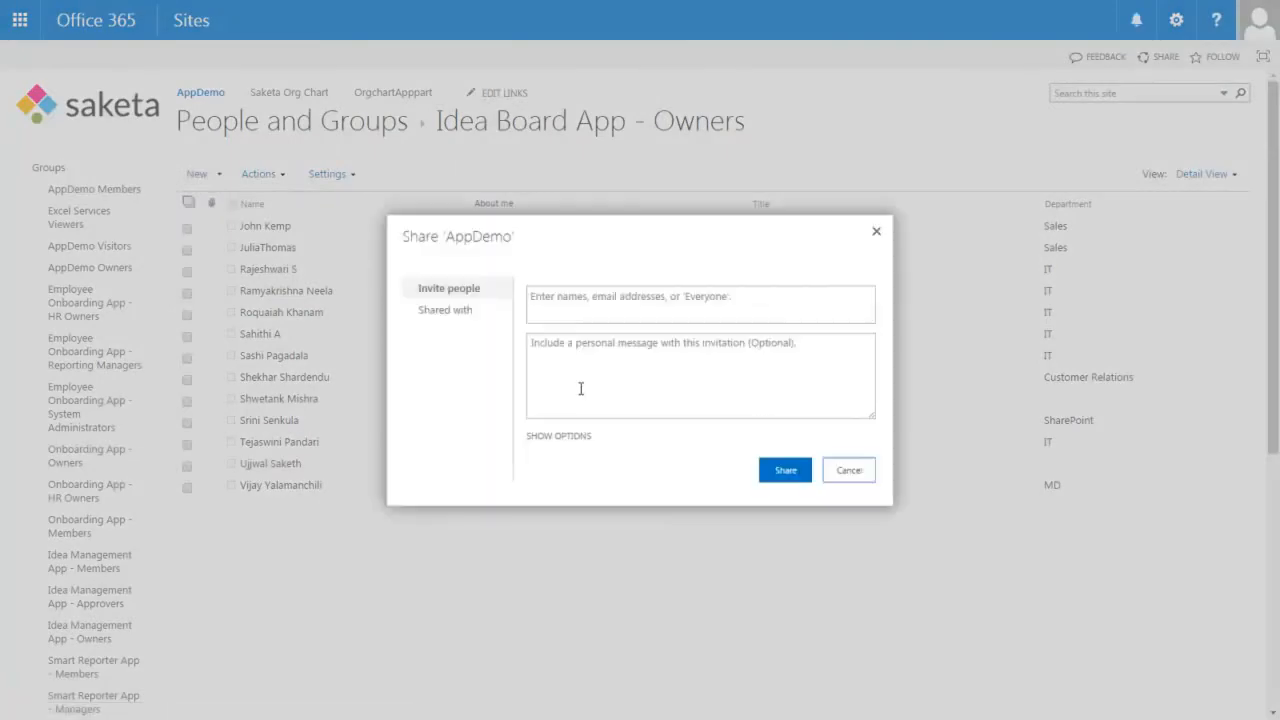
{"action": "left_click", "coordinate": [590, 308]}
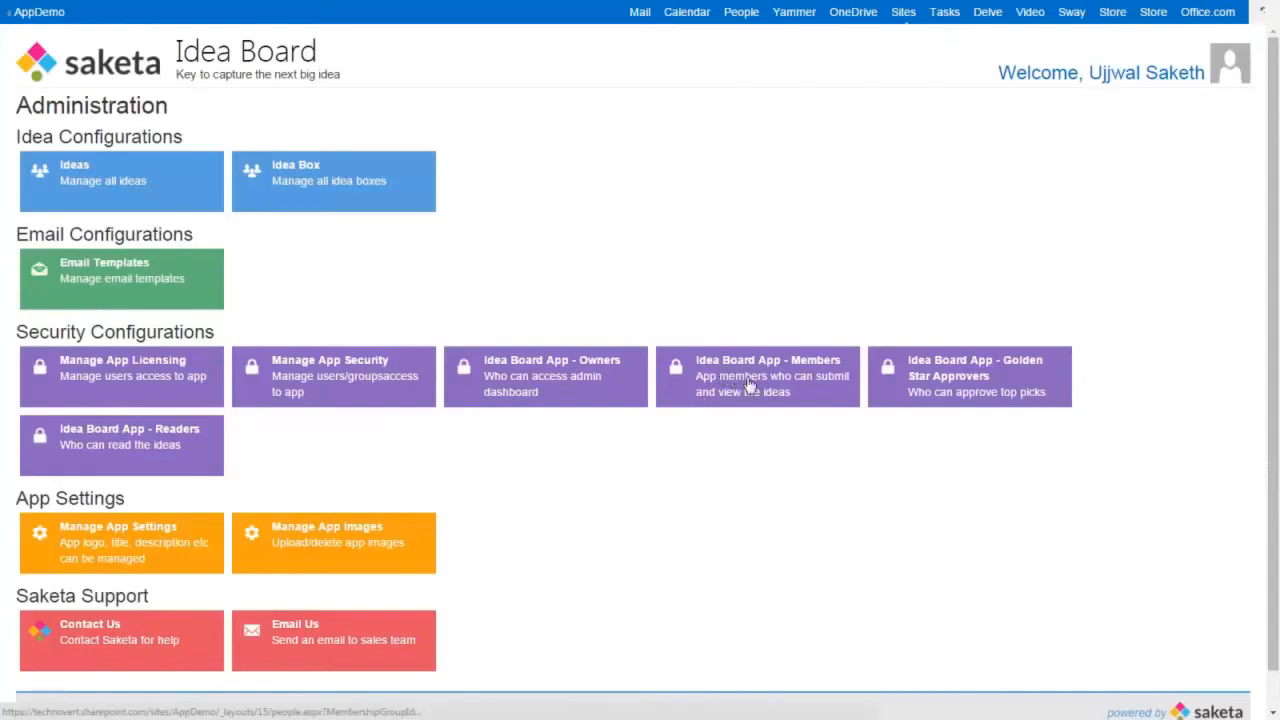
View the Idea Board App - Members group and its form for adding users, closing the form without inviting anyone
{"action": "left_click", "coordinate": [748, 385]}
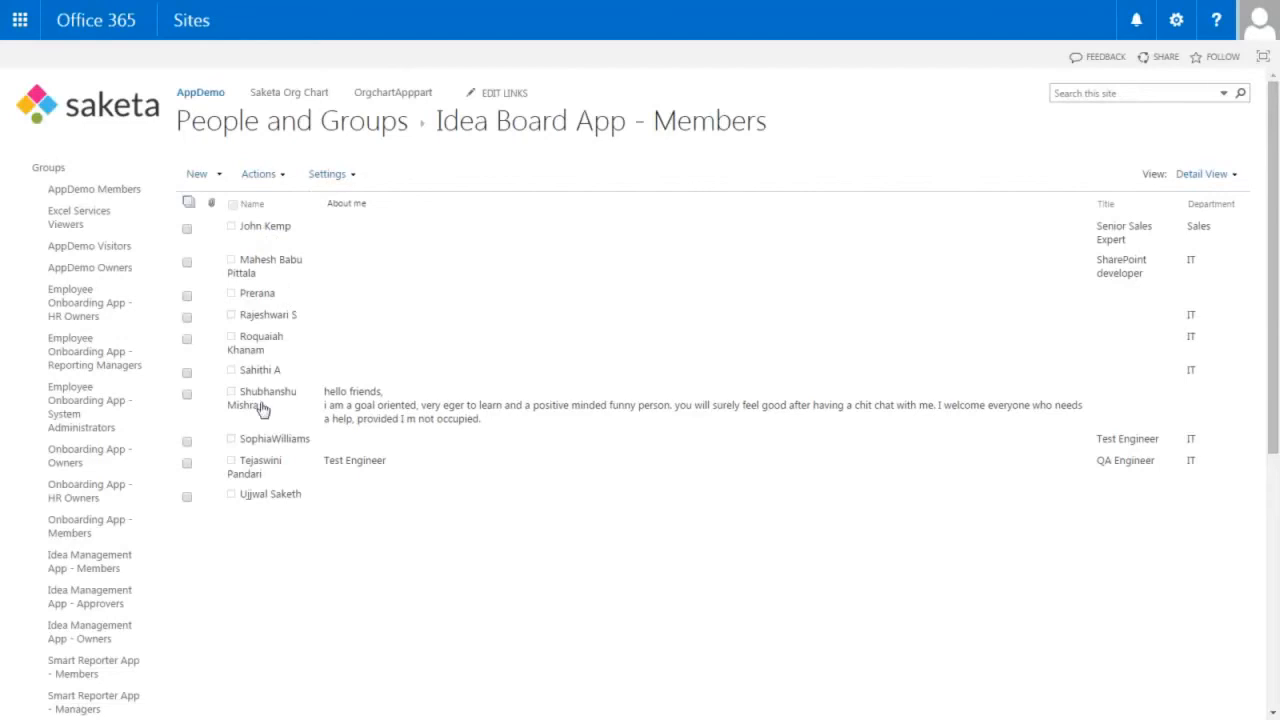
{"action": "left_click", "coordinate": [209, 177]}
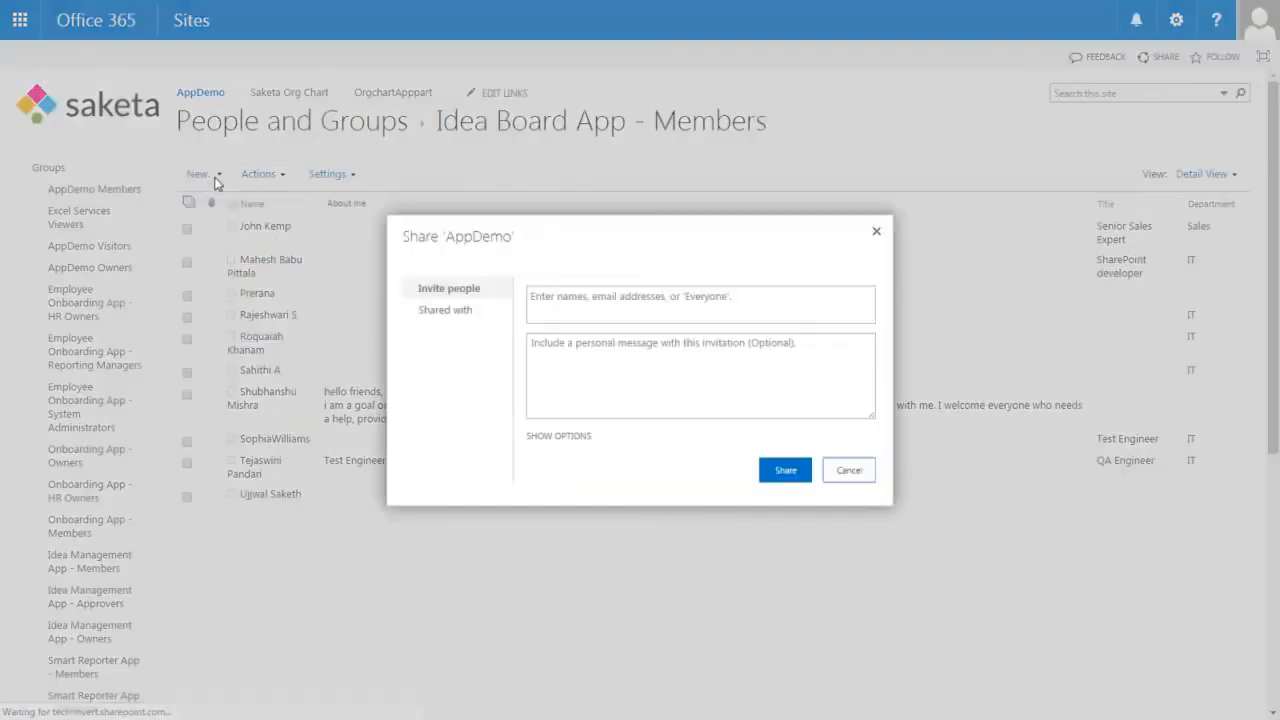
{"action": "left_click", "coordinate": [874, 236]}
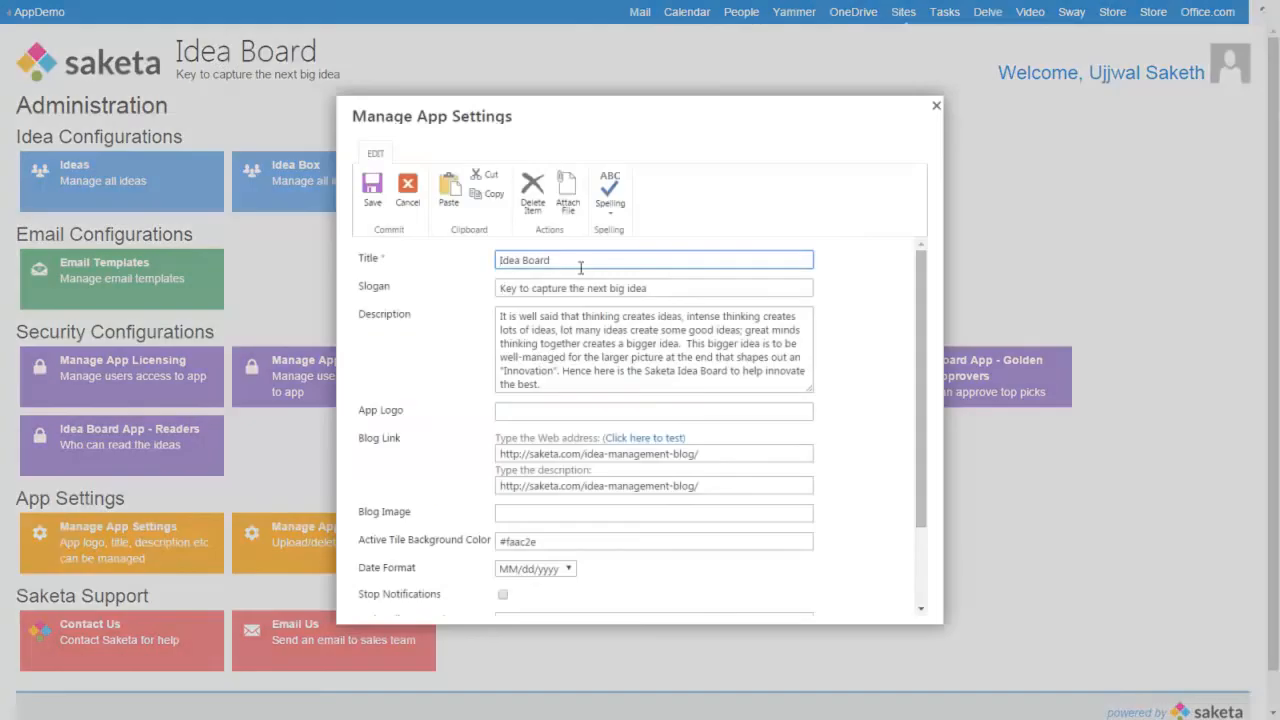
Replace the app title with Innovation Center in the app settings
{"action": "left_click", "coordinate": [584, 259]}
{"action": "key", "text": "ctrl+shift+Left"}
{"action": "key", "text": "ctrl+shift+Left"}
{"action": "key", "text": "BackSpace"}
{"action": "left_click_drag", "start_coordinate": [609, 259], "coordinate": [490, 260]}
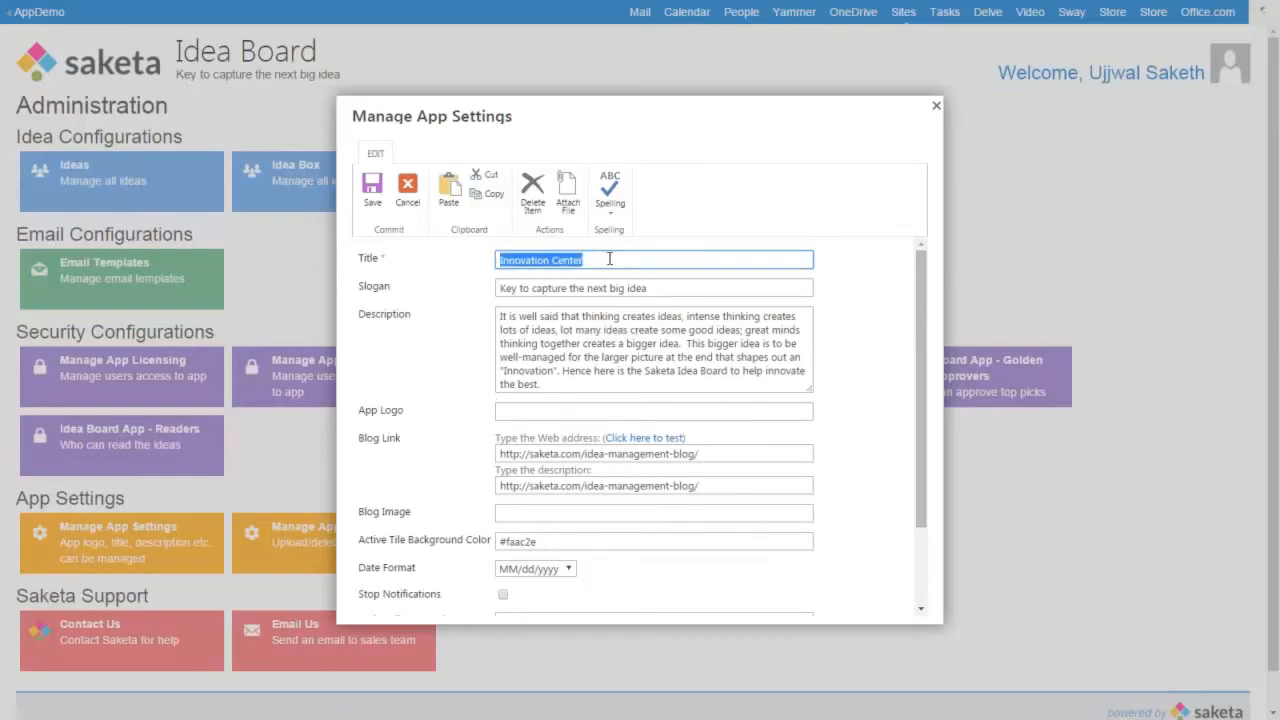
Replace the slogan in the app settings with "The next big innovation"
{"action": "left_click", "coordinate": [542, 290]}
{"action": "left_click", "coordinate": [655, 288]}
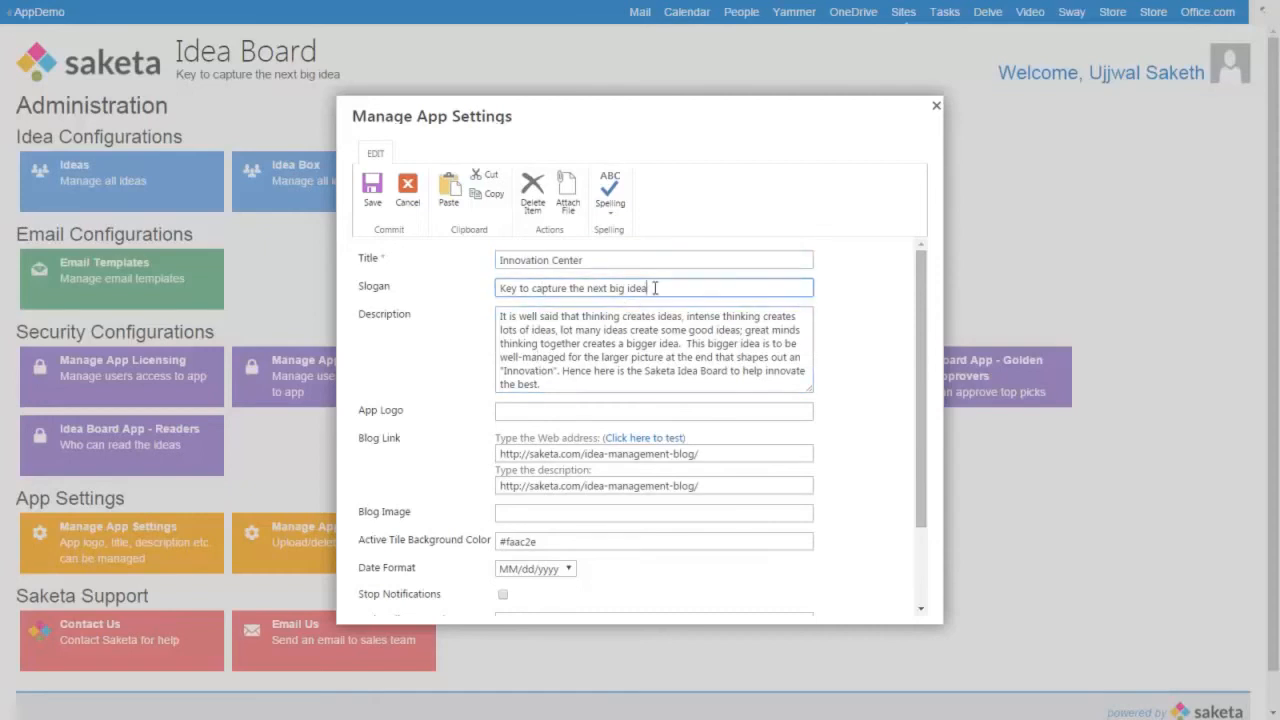
{"action": "key", "text": "ctrl+shift+Left"}
{"action": "key", "text": "ctrl+shift+Left"}
{"action": "key", "text": "ctrl+shift+Left"}
{"action": "key", "text": "ctrl+shift+Left"}
{"action": "key", "text": "ctrl+shift+Left"}
{"action": "key", "text": "ctrl+shift+Left"}
{"action": "key", "text": "ctrl+shift+Left"}
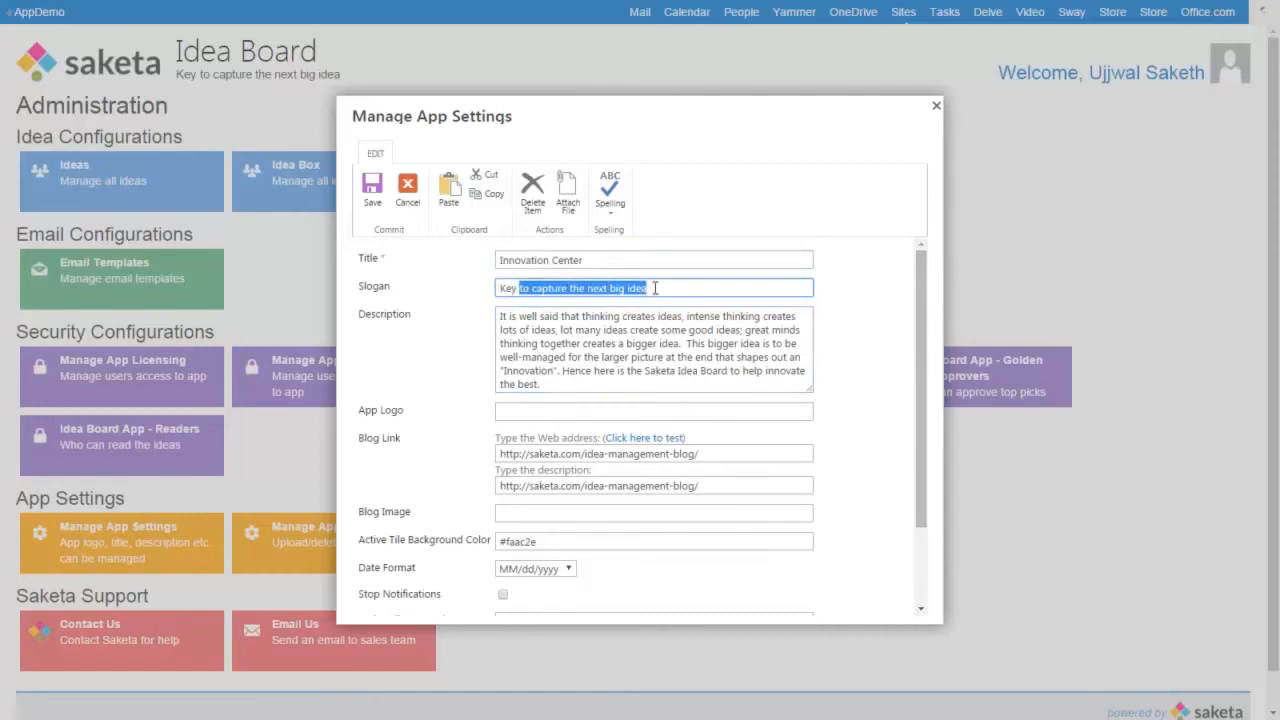
{"action": "type", "text": "The next"}
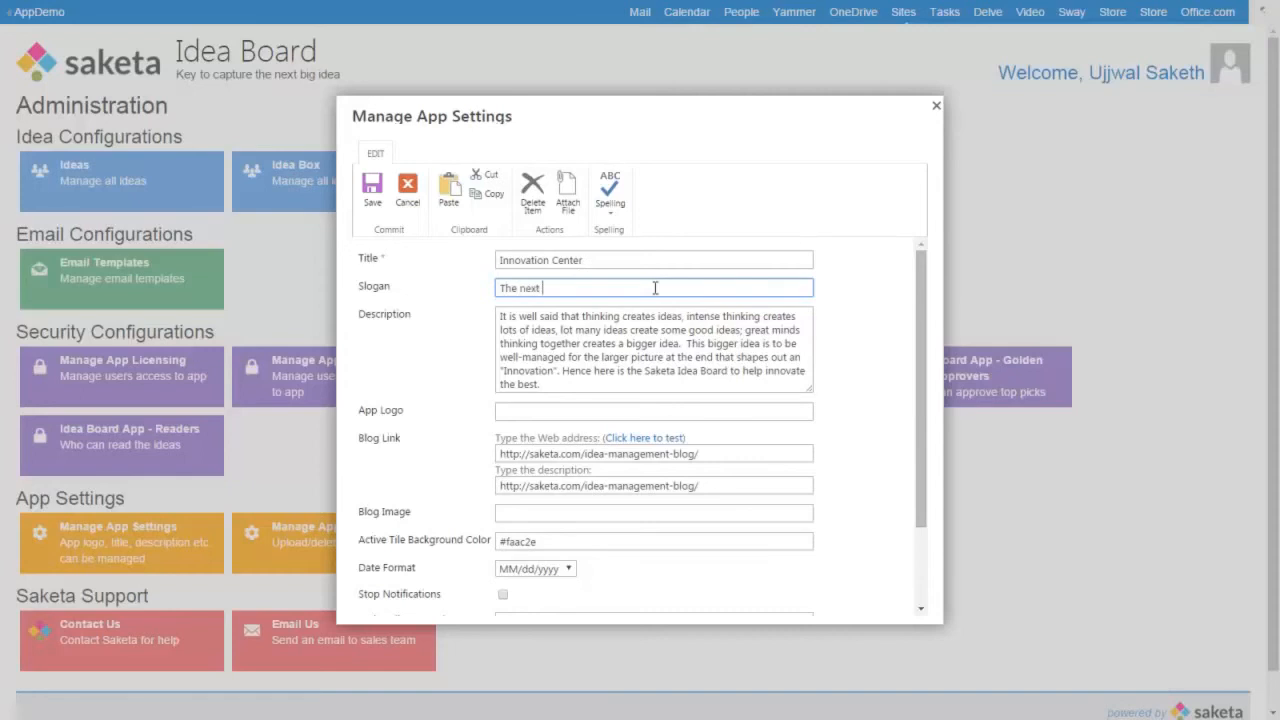
{"action": "type", "text": " big innovation"}
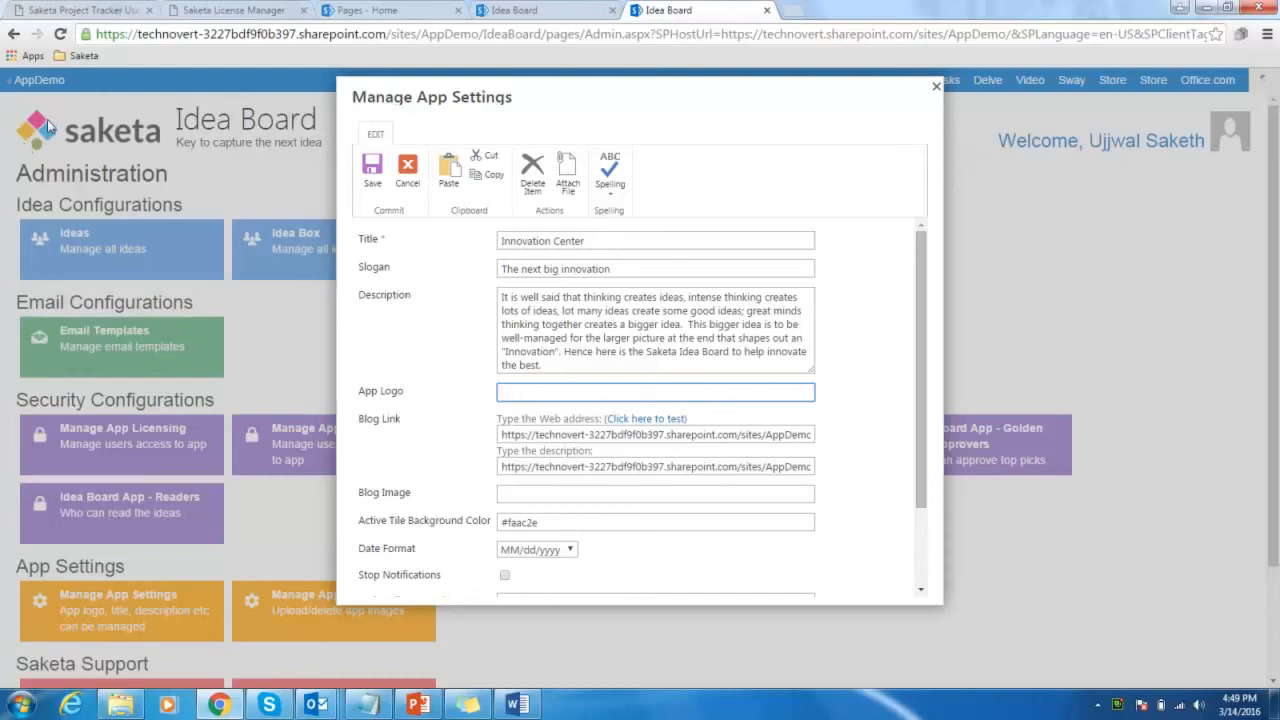
Save the app settings at the end of the form and switch the administration dashboard to full-screen view
{"action": "left_click", "coordinate": [920, 474]}
{"action": "left_click_drag", "start_coordinate": [920, 478], "coordinate": [920, 560]}
{"action": "left_click", "coordinate": [723, 560]}
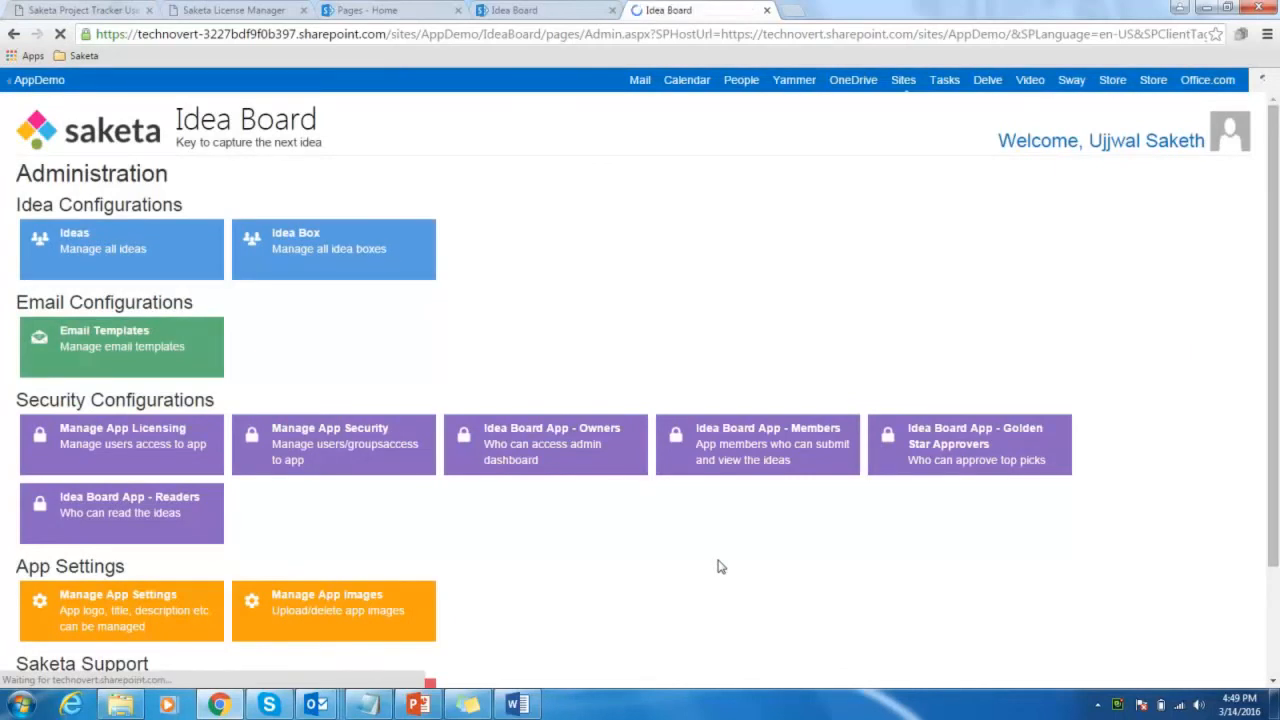
{"action": "key", "text": "F11"}
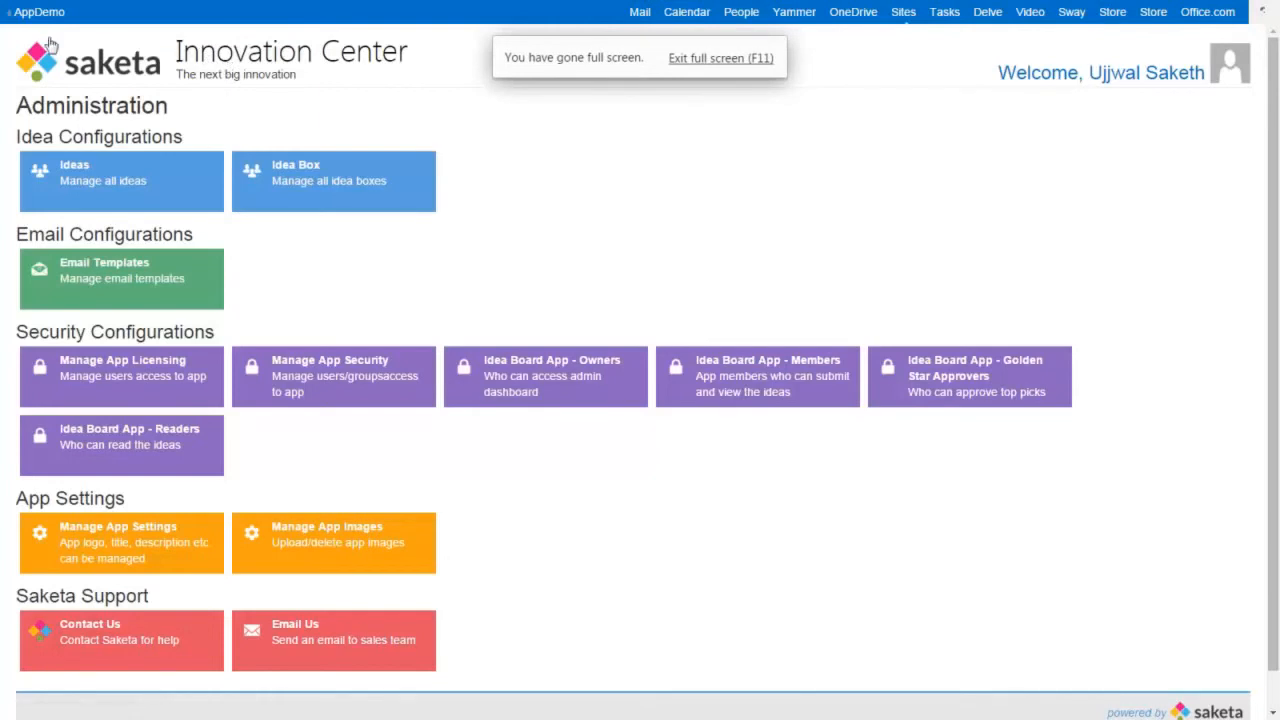
Upload the custom logo image from the Employee Directory folder to the app images library, and close the library
{"action": "left_click", "coordinate": [375, 556]}
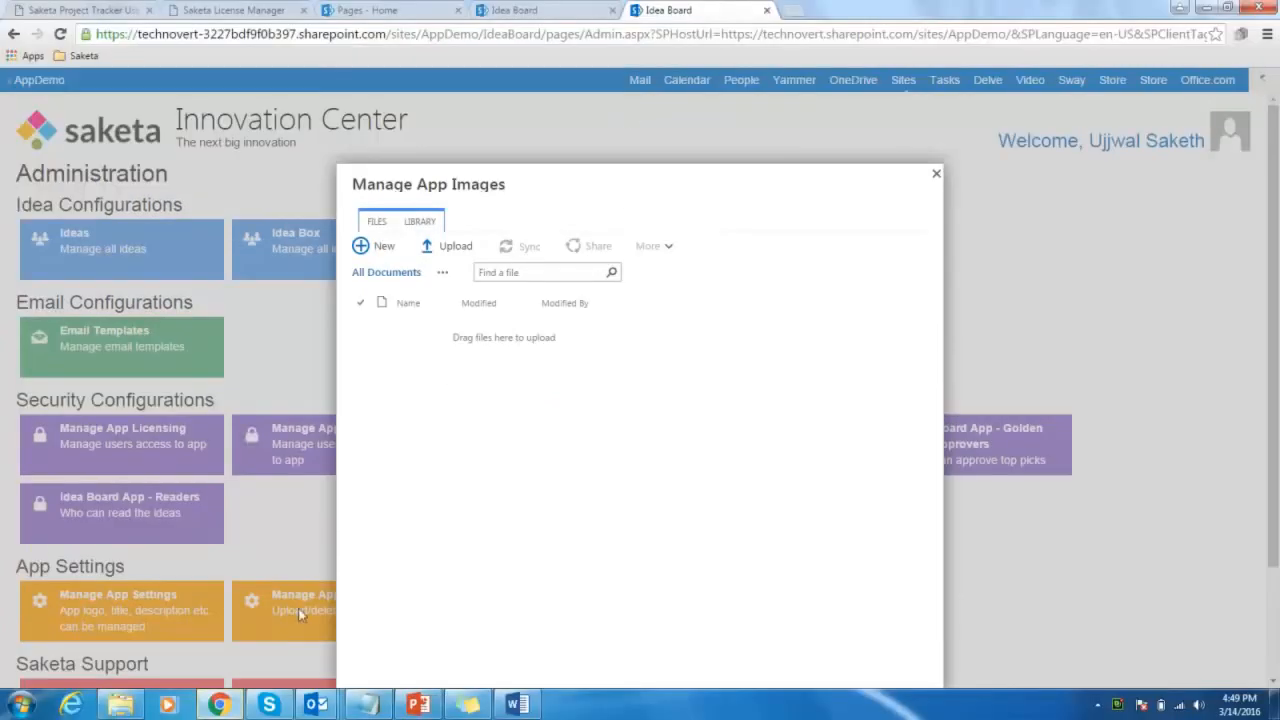
{"action": "left_click", "coordinate": [120, 705]}
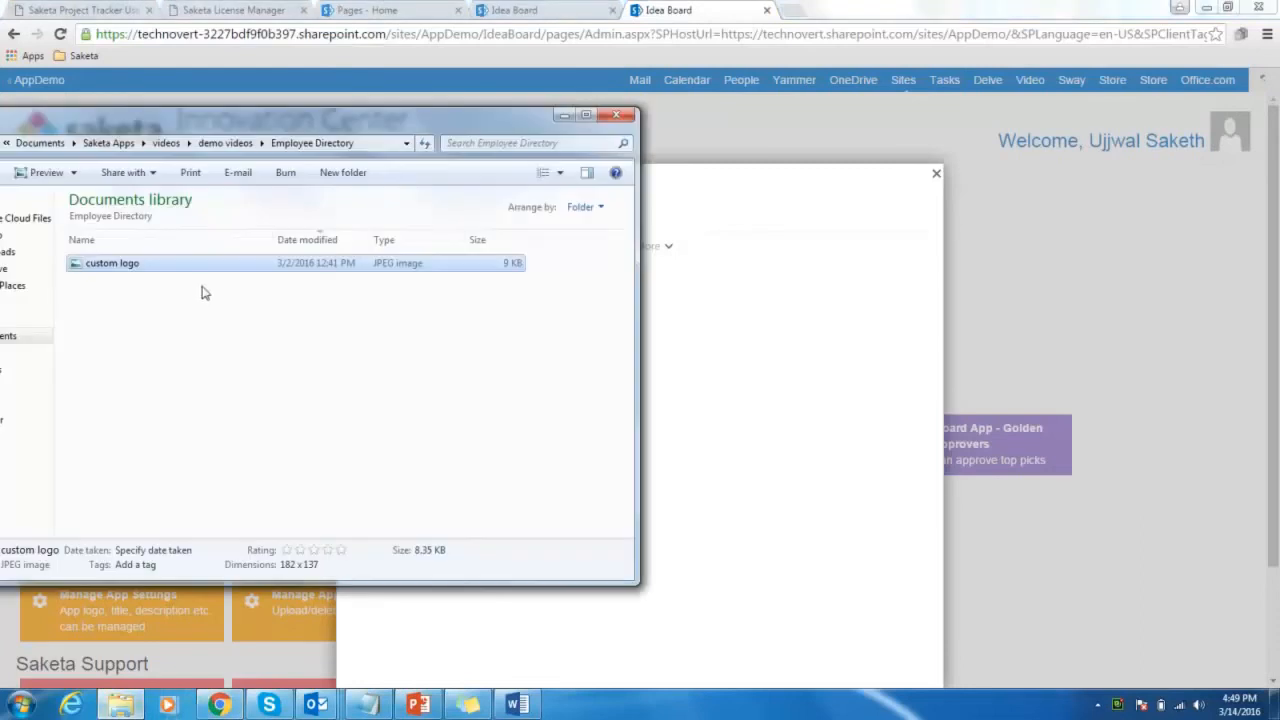
{"action": "left_click_drag", "start_coordinate": [208, 266], "coordinate": [728, 352]}
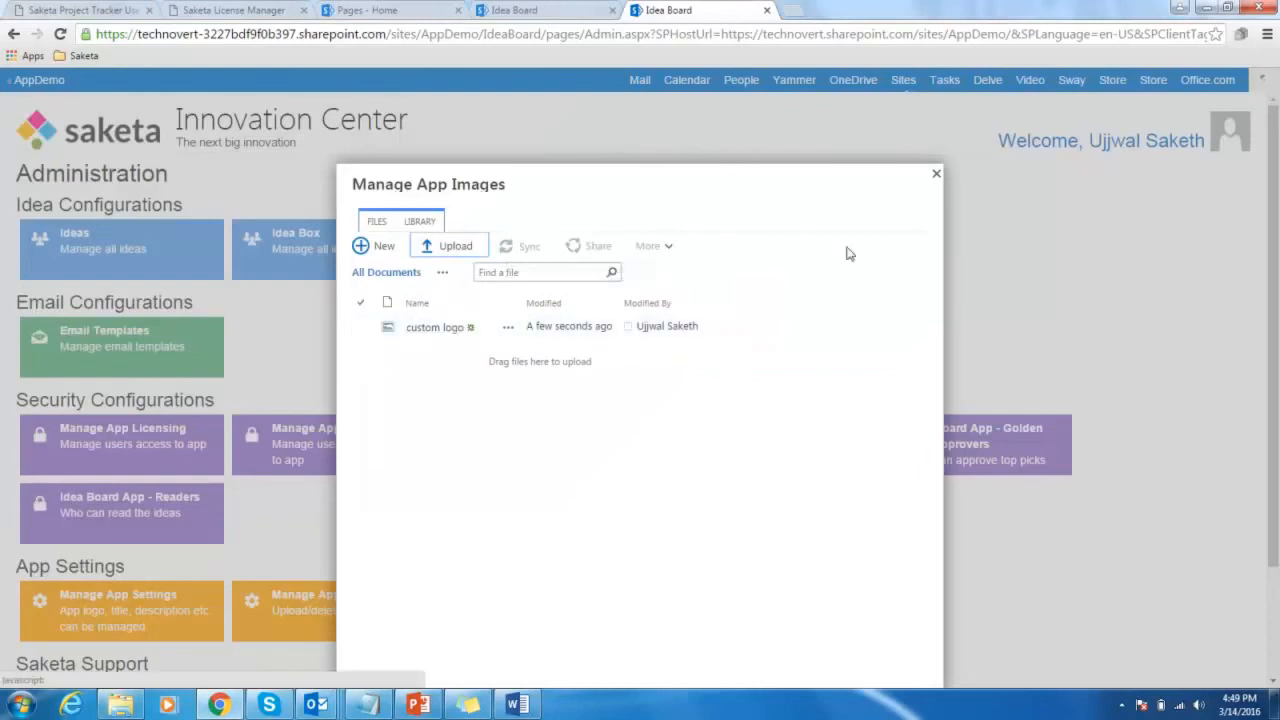
{"action": "key", "text": "F11"}
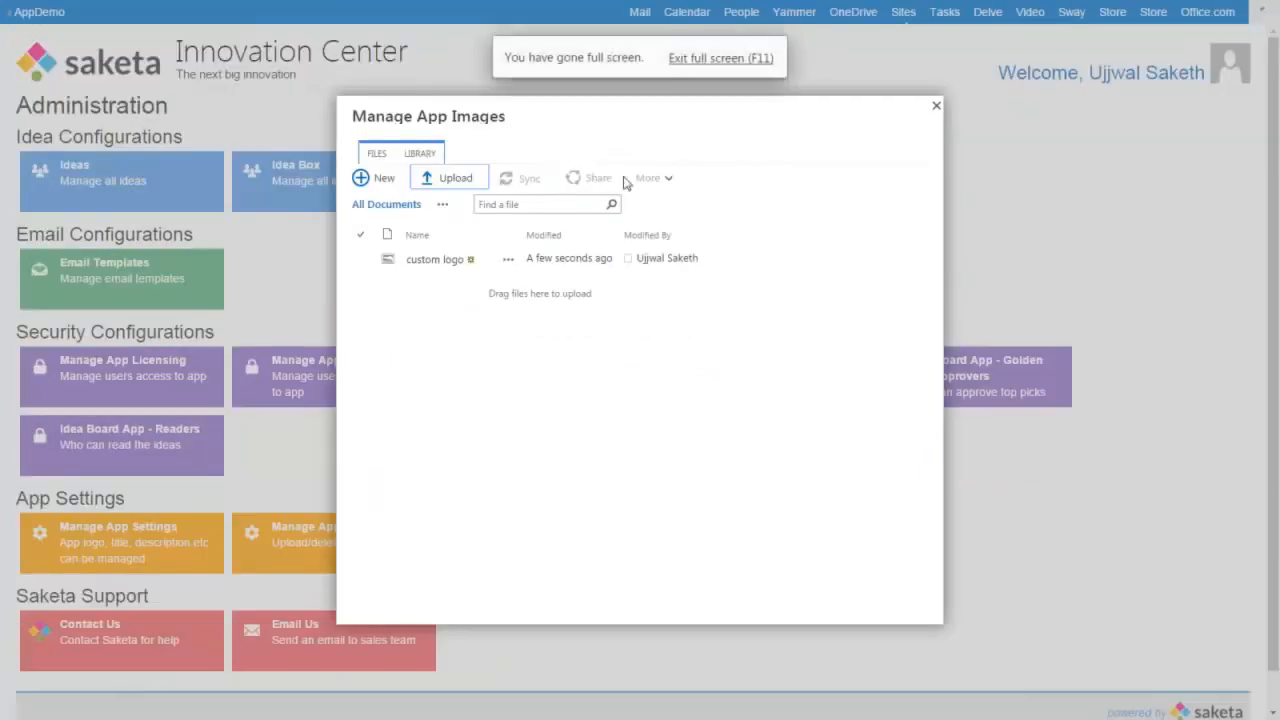
{"action": "left_click", "coordinate": [937, 108]}
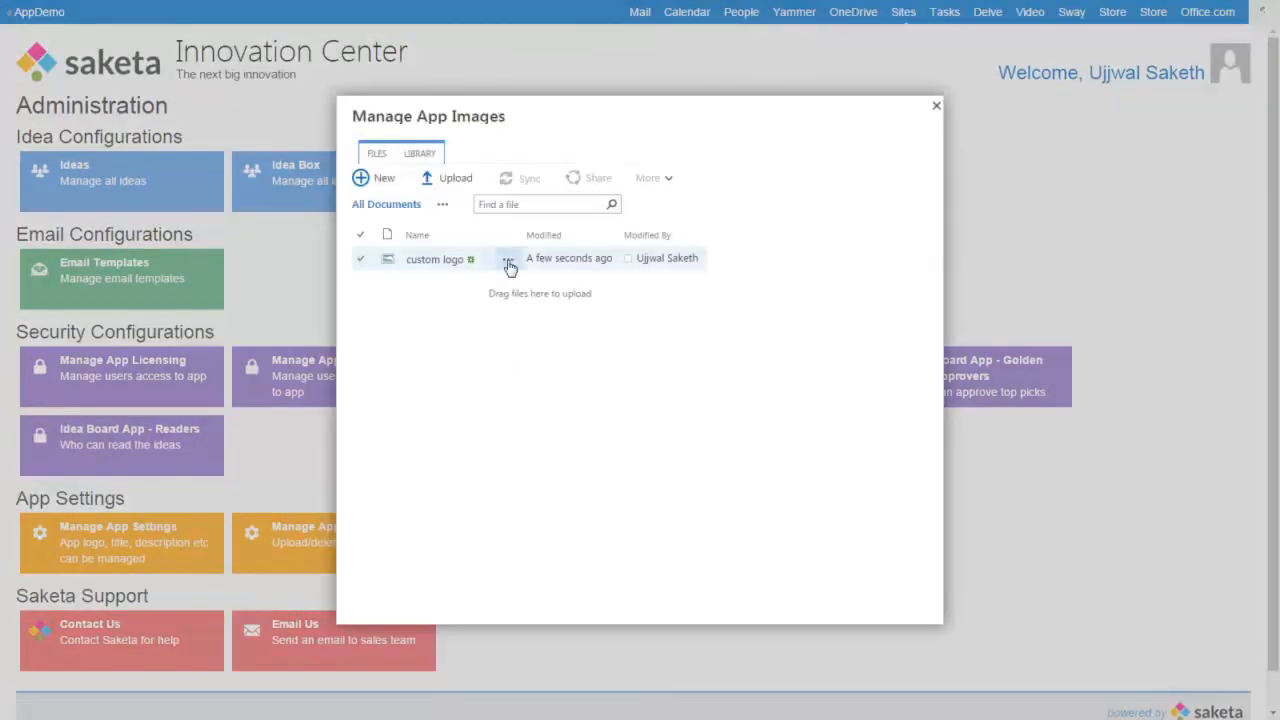
Select the web address in the custom logo image's details, and close the details and the app images library
{"action": "left_click", "coordinate": [509, 260]}
{"action": "left_click", "coordinate": [588, 406]}
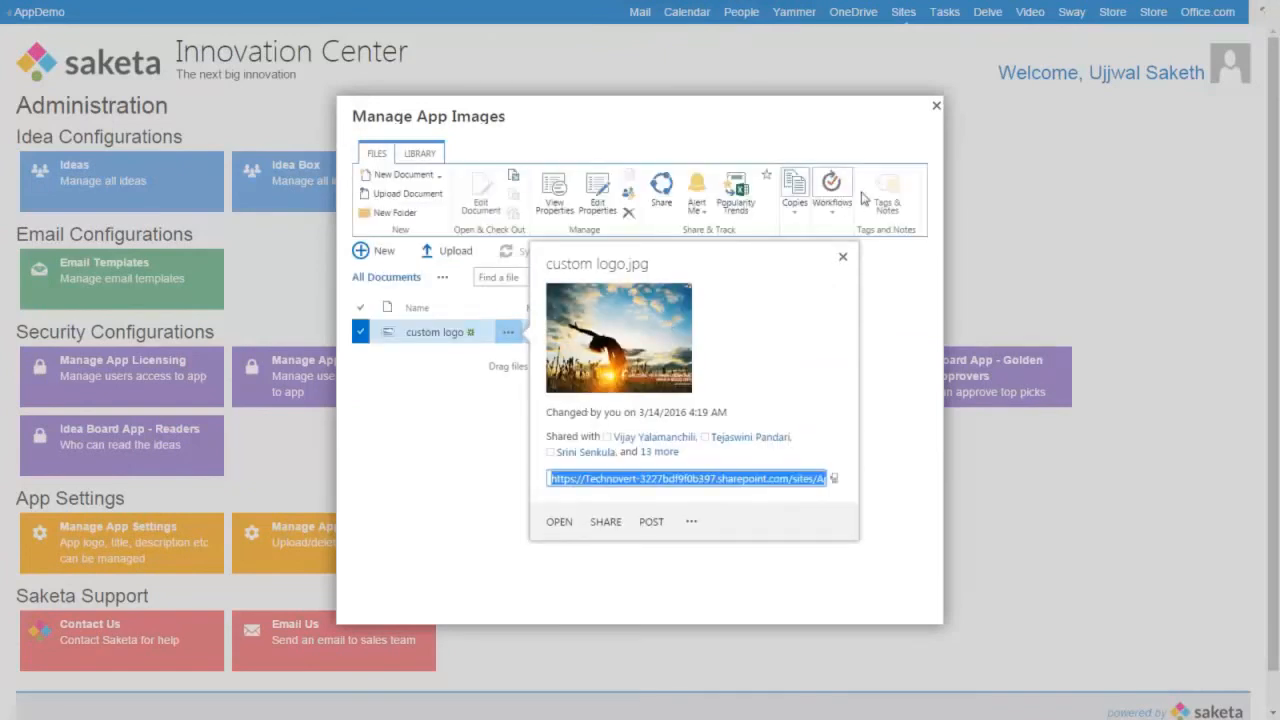
{"action": "left_click", "coordinate": [843, 258]}
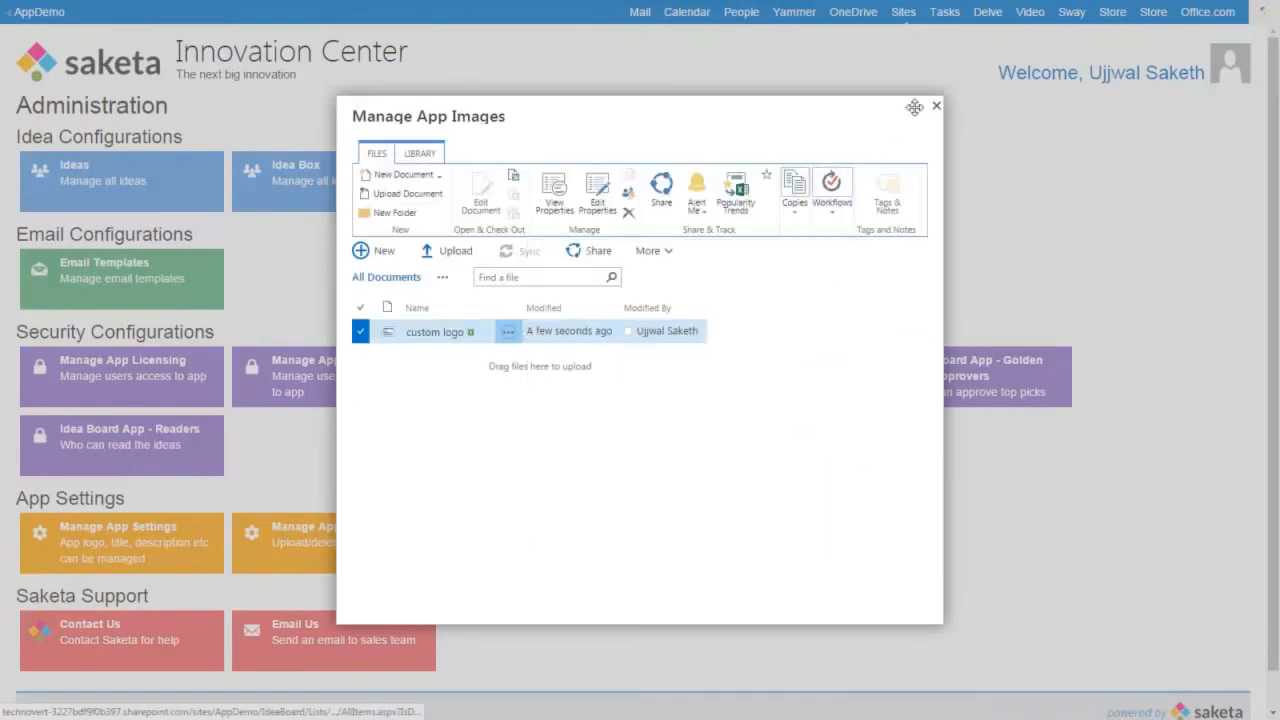
{"action": "left_click", "coordinate": [936, 105]}
Set the App Logo in the app settings to the copied web address of "custom%20logo.jpg" and save the settings
{"action": "left_click", "coordinate": [140, 560]}
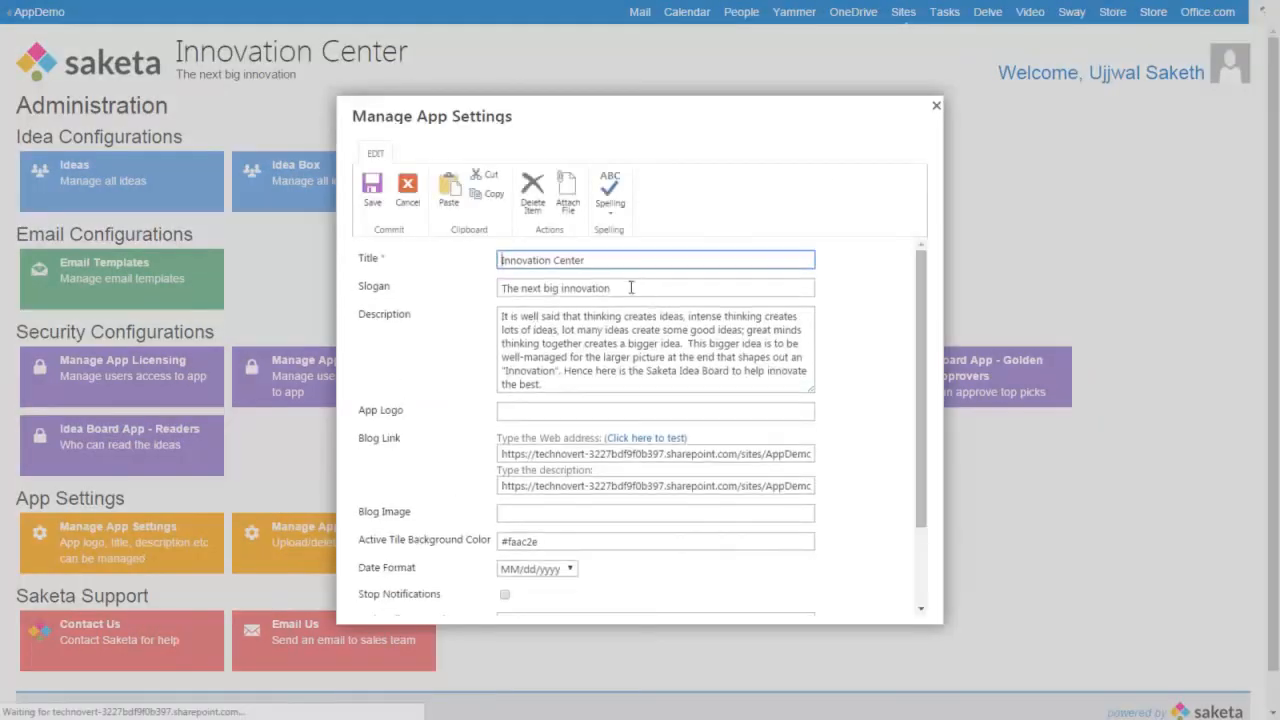
{"action": "left_click", "coordinate": [603, 414]}
{"action": "type", "text": "https://technovert-3227bdf9f0b397.sharepoint.com/sites/AppDemo/IdeaBoard/Lists/AppImage/custom%20logo.jpg"}
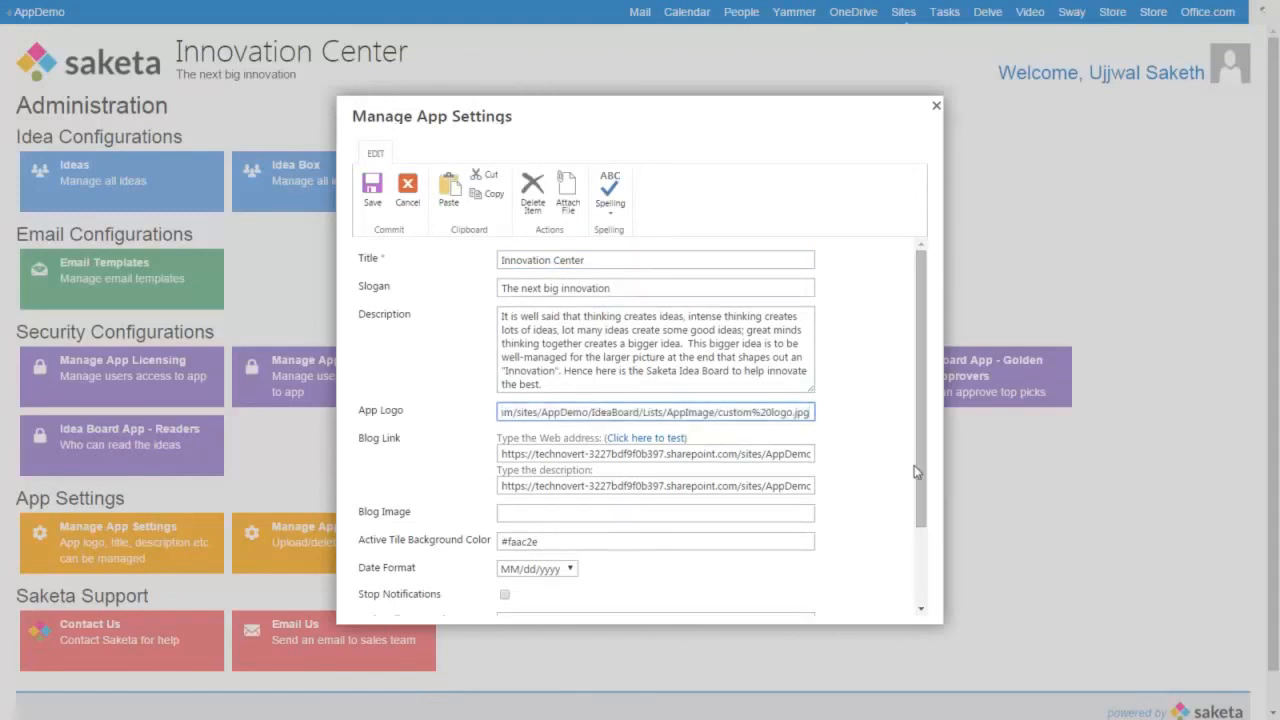
{"action": "scroll", "coordinate": [889, 469], "scroll_direction": "down", "scroll_amount": 2}
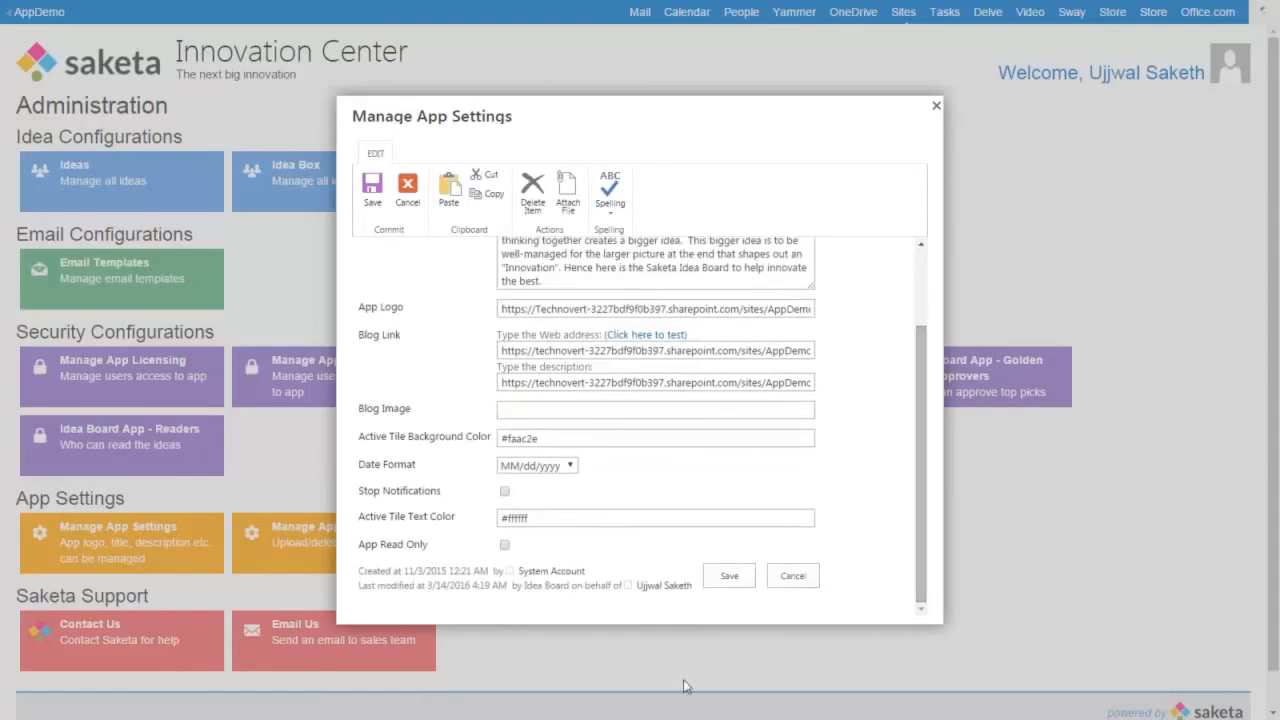
{"action": "left_click", "coordinate": [727, 582]}
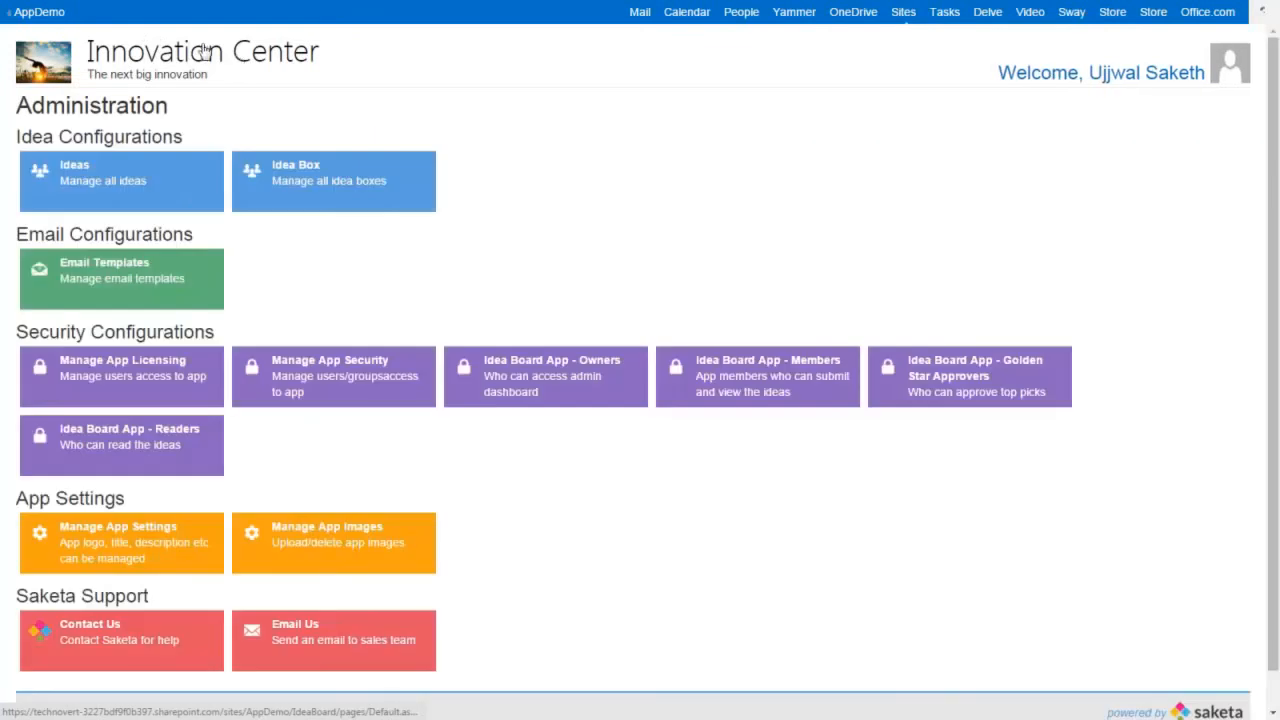
Reopen the app settings and clear the custom image address from the App Logo field
{"action": "left_click", "coordinate": [168, 526]}
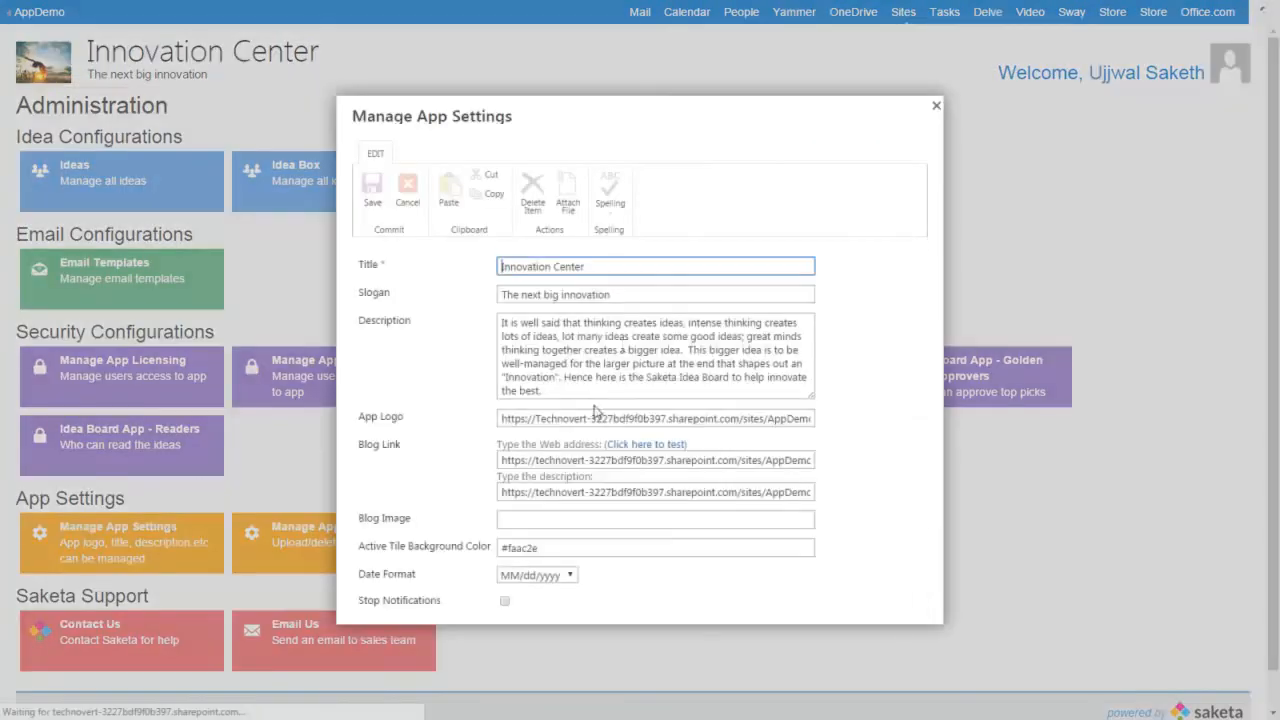
{"action": "triple_click", "coordinate": [648, 412]}
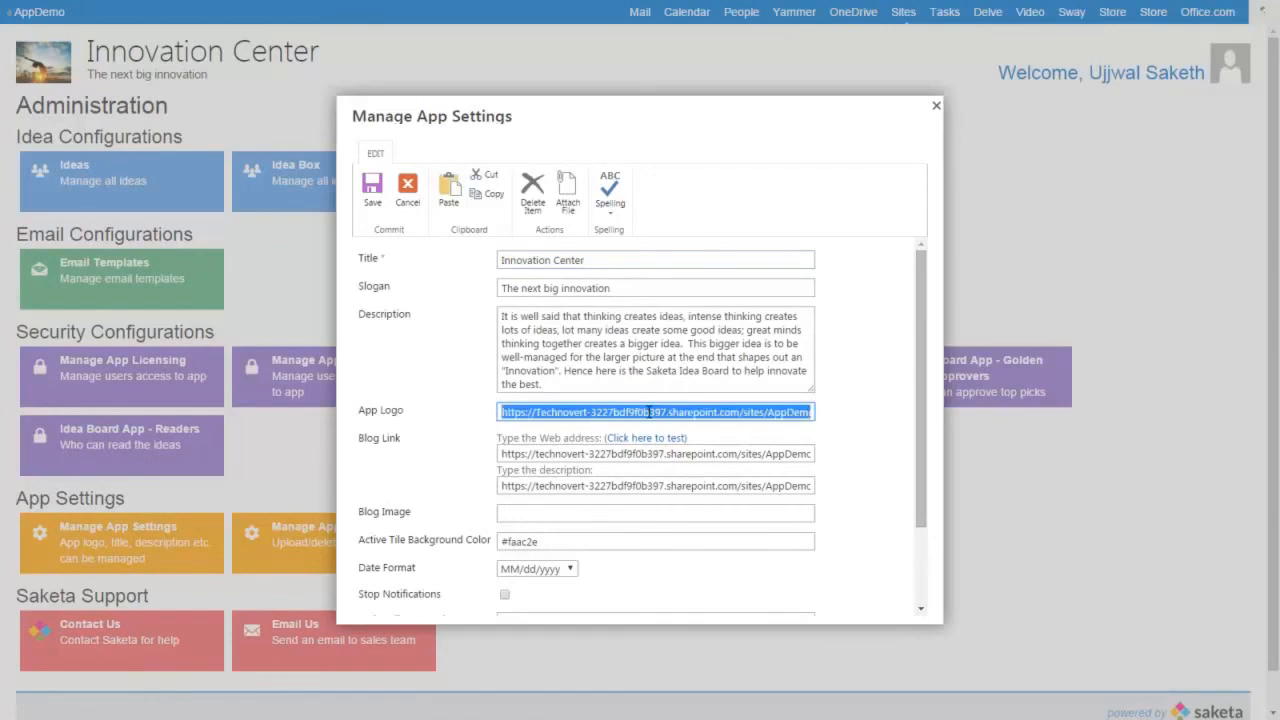
{"action": "key", "text": "BackSpace"}
Set the app title to "Idea Board" and the slogan to "Key to capture the next big Idea", and save the settings
{"action": "left_click", "coordinate": [603, 259]}
{"action": "triple_click", "coordinate": [603, 259]}
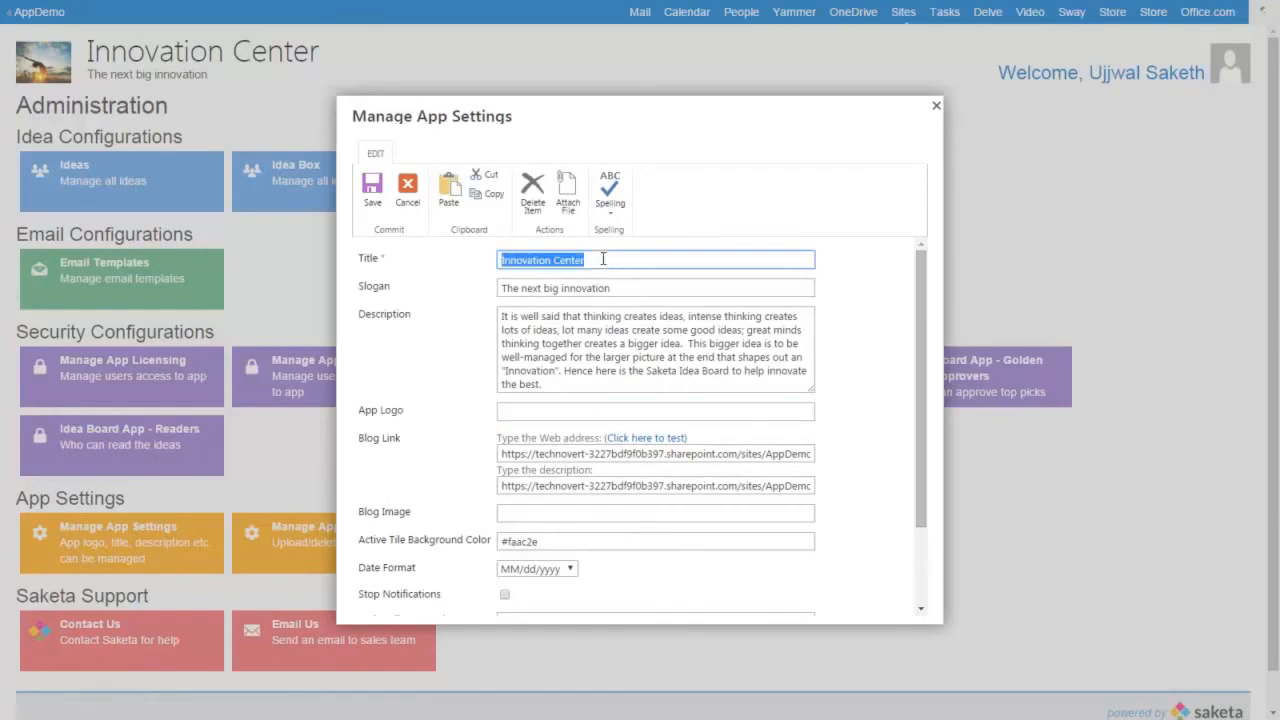
{"action": "key", "text": "BackSpace"}
{"action": "type", "text": "Idea Board"}
{"action": "key", "text": "Tab"}
{"action": "type", "text": "Key to capture the next big Idea"}
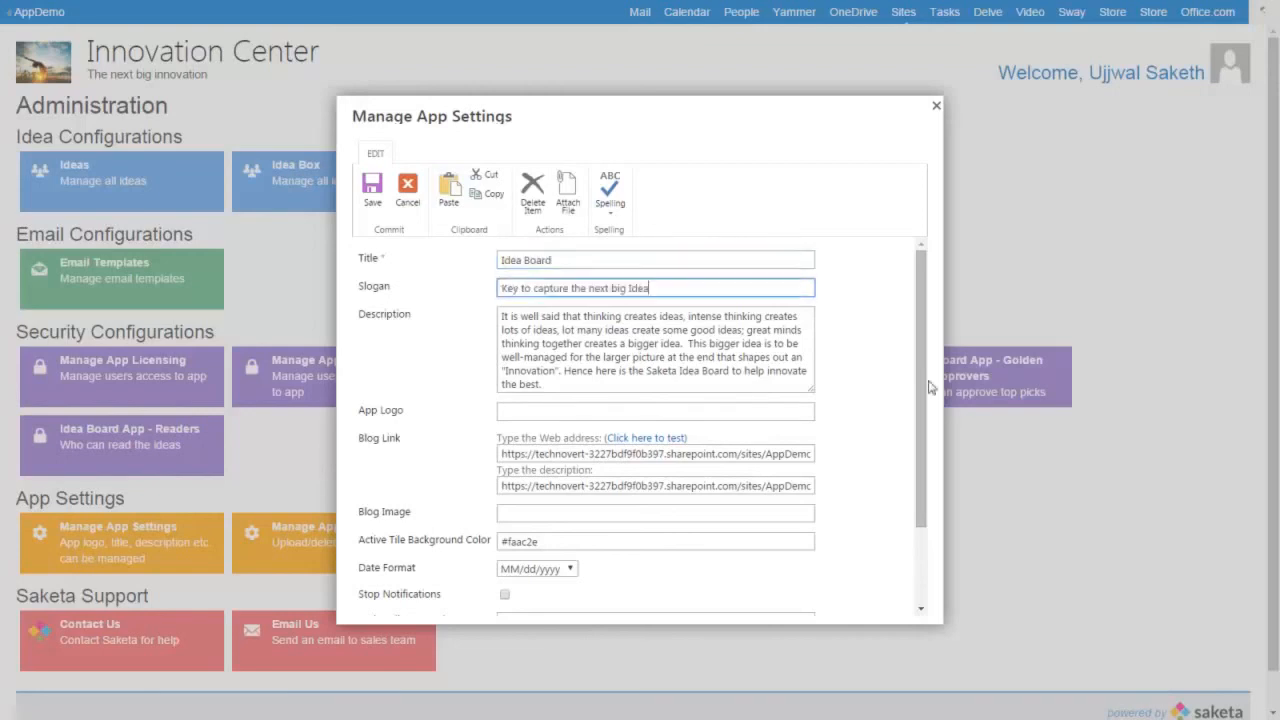
{"action": "scroll", "coordinate": [930, 387], "scroll_direction": "down", "scroll_amount": 3}
{"action": "left_click", "coordinate": [730, 577]}
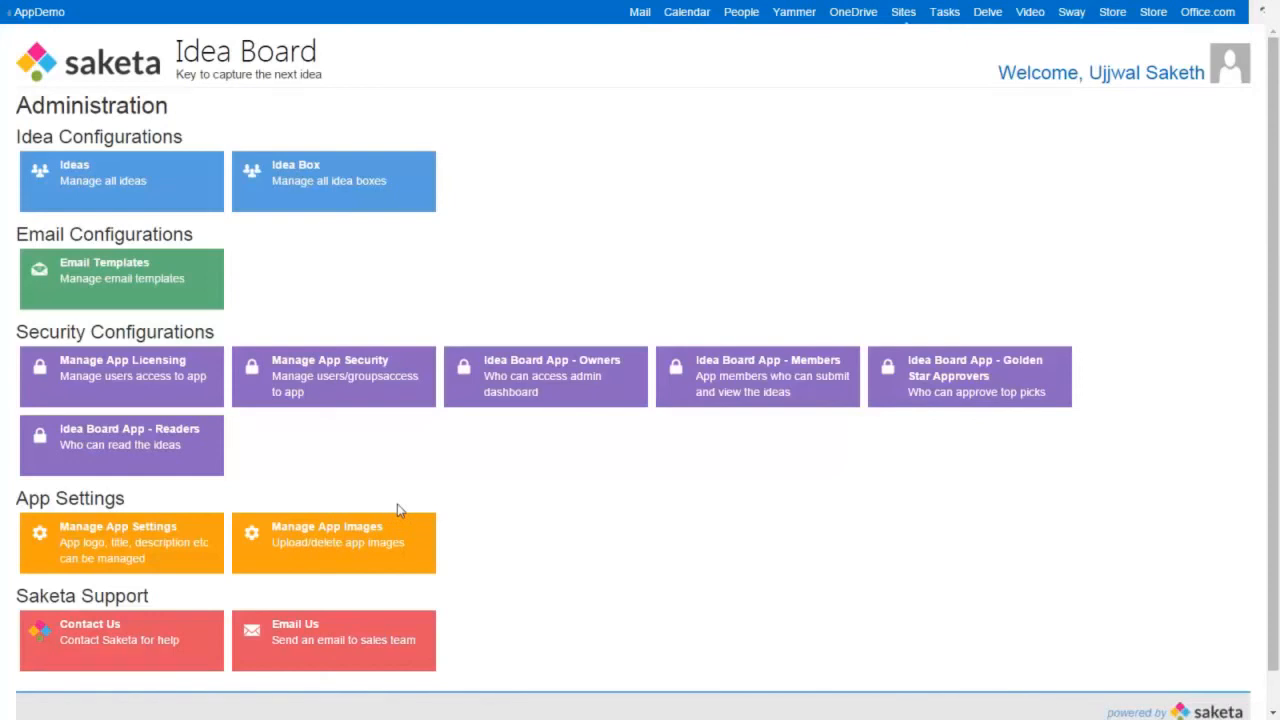
{"action": "key", "text": "alt+Tab"}
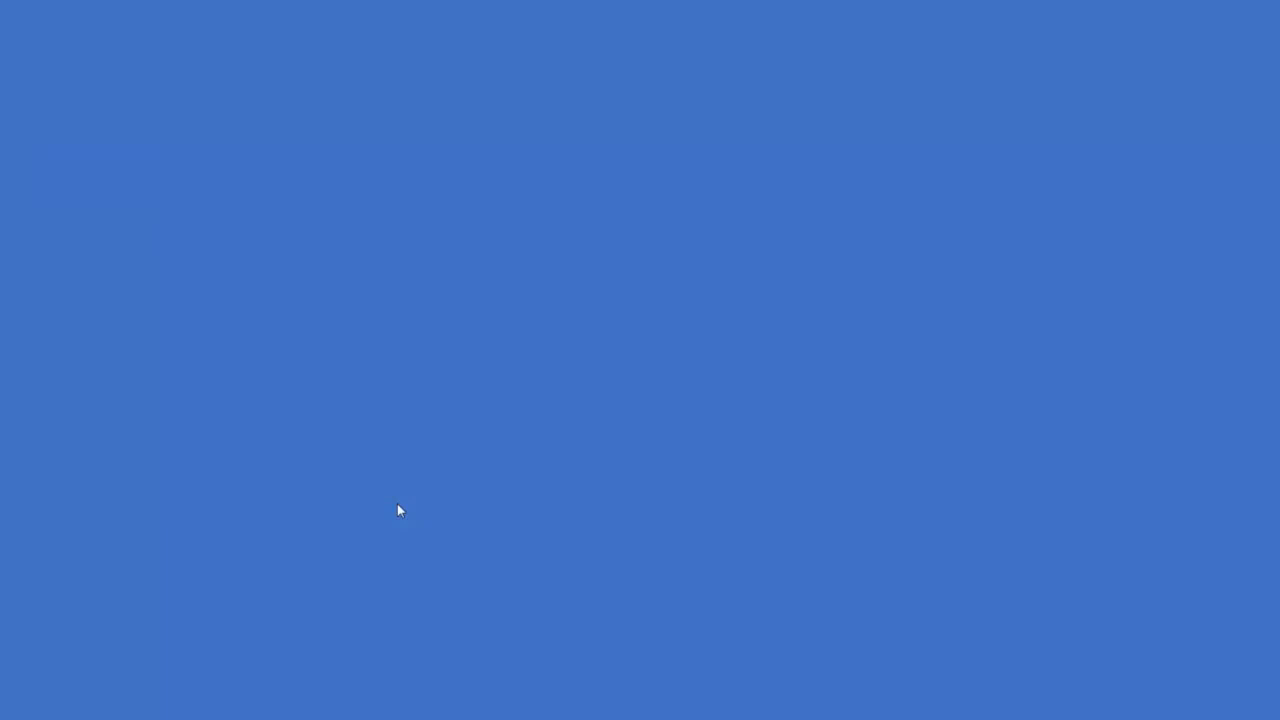